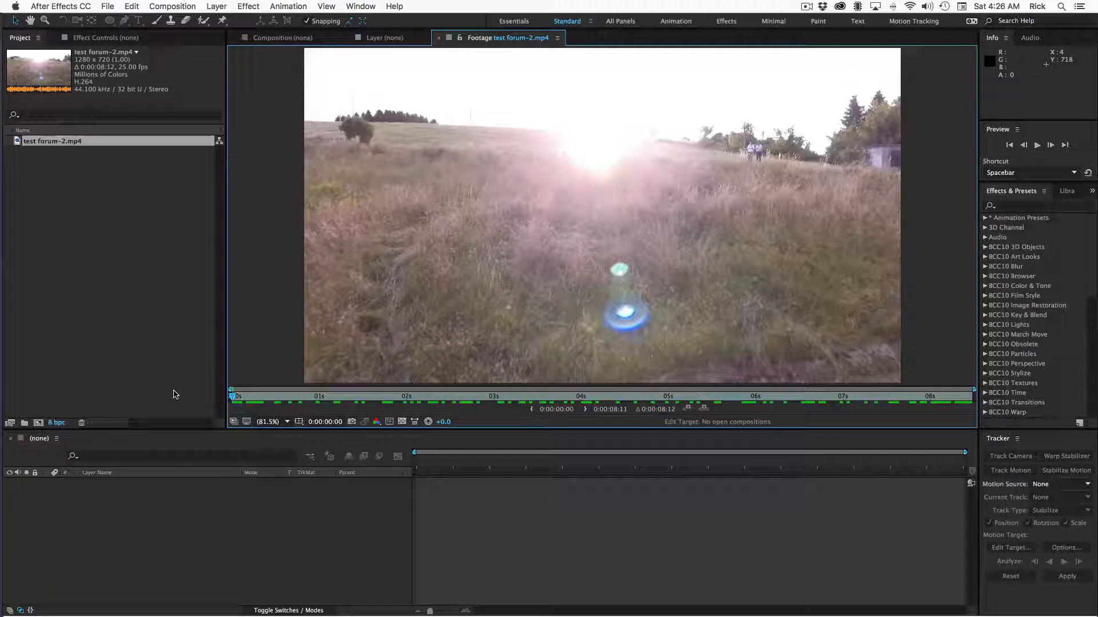
Step: Create a composition from the test forum-2.mp4 footage and switch to the Motion Tracking workspace
drag(55, 145, 154, 526)
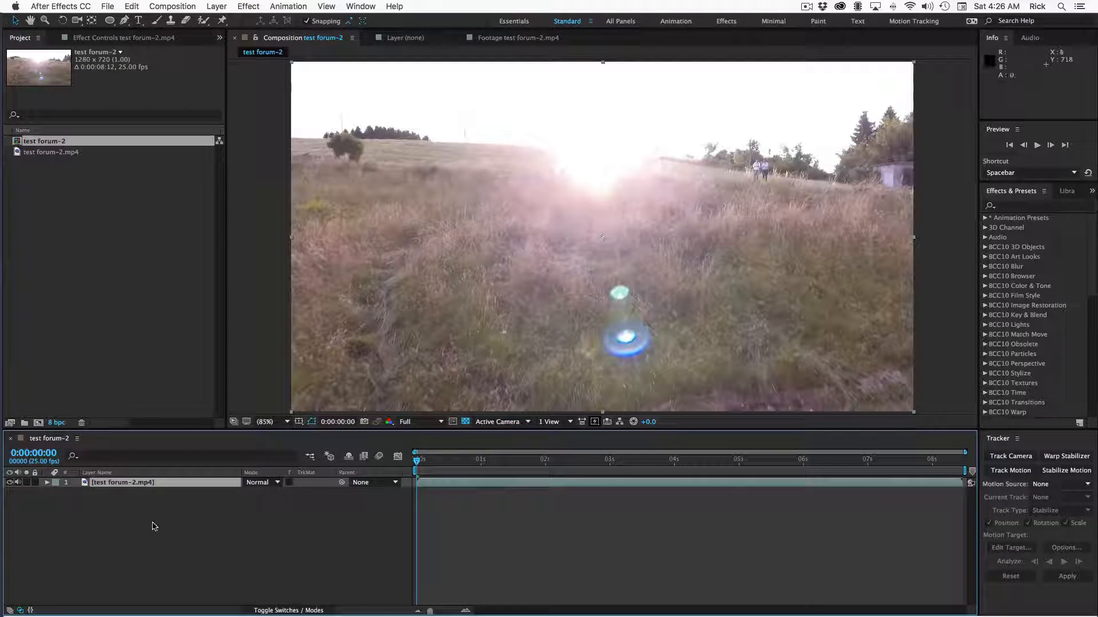
click(906, 22)
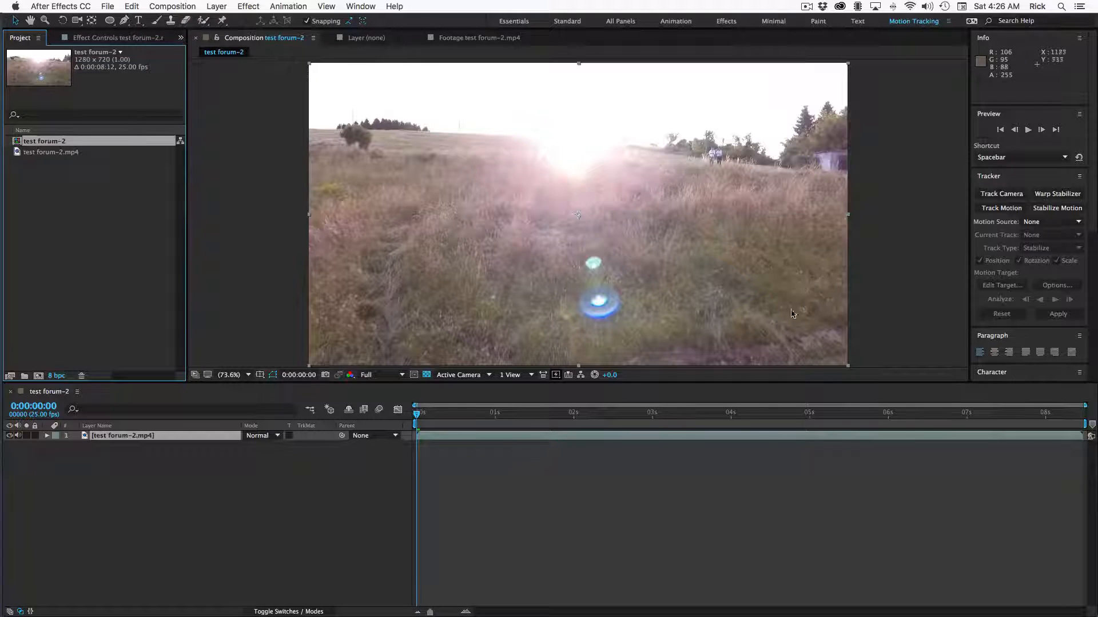
Step: Set test forum-2.mp4 as the motion source and start a Stabilize Motion track with position, rotation and scale on its layer
click(1049, 222)
click(996, 248)
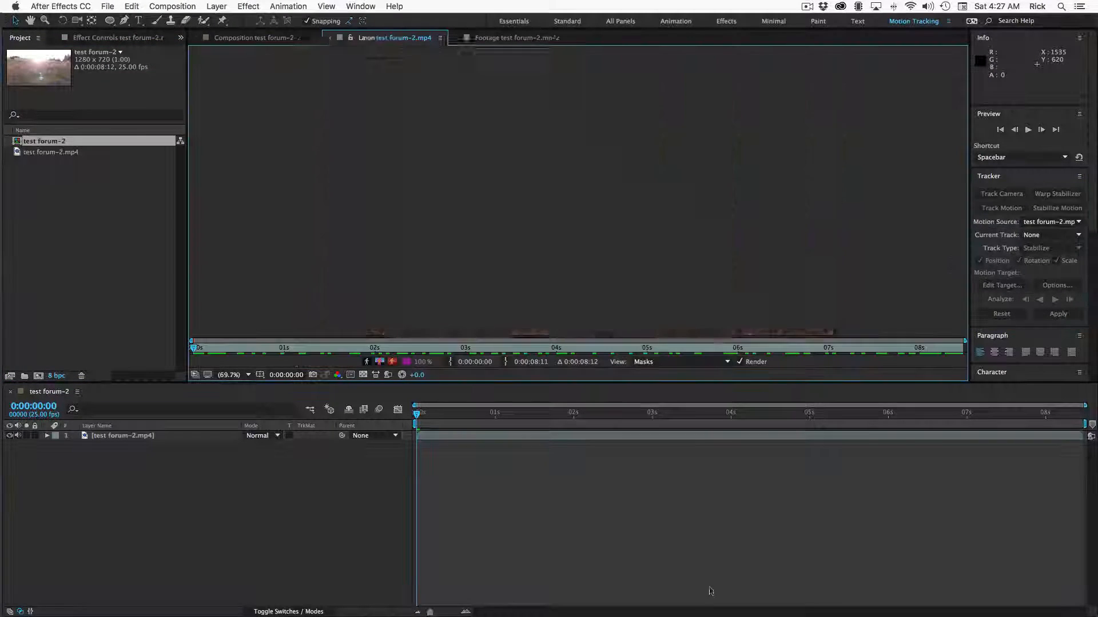
click(470, 434)
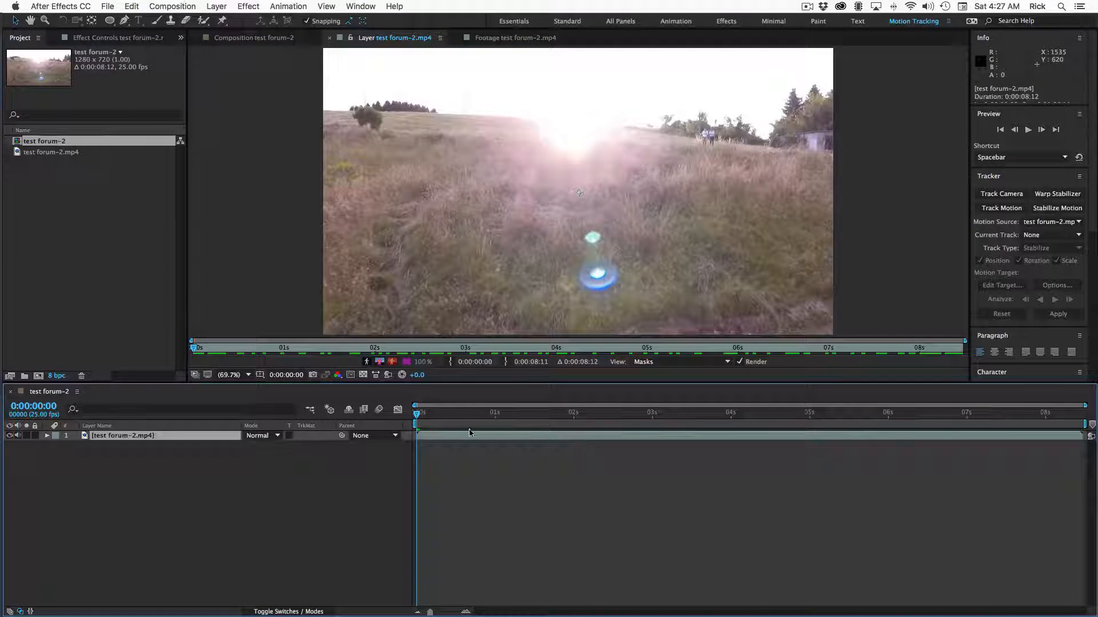
click(1064, 209)
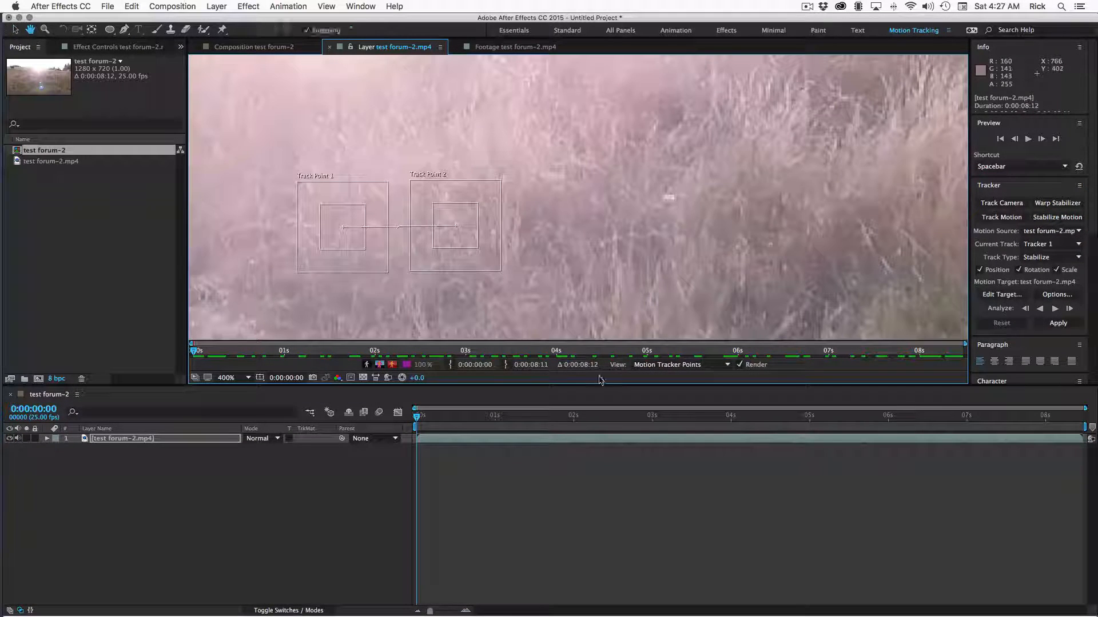
Step: Place both track points over the two people standing on the hill, widening their search regions to about 73 px
drag(600, 385, 600, 537)
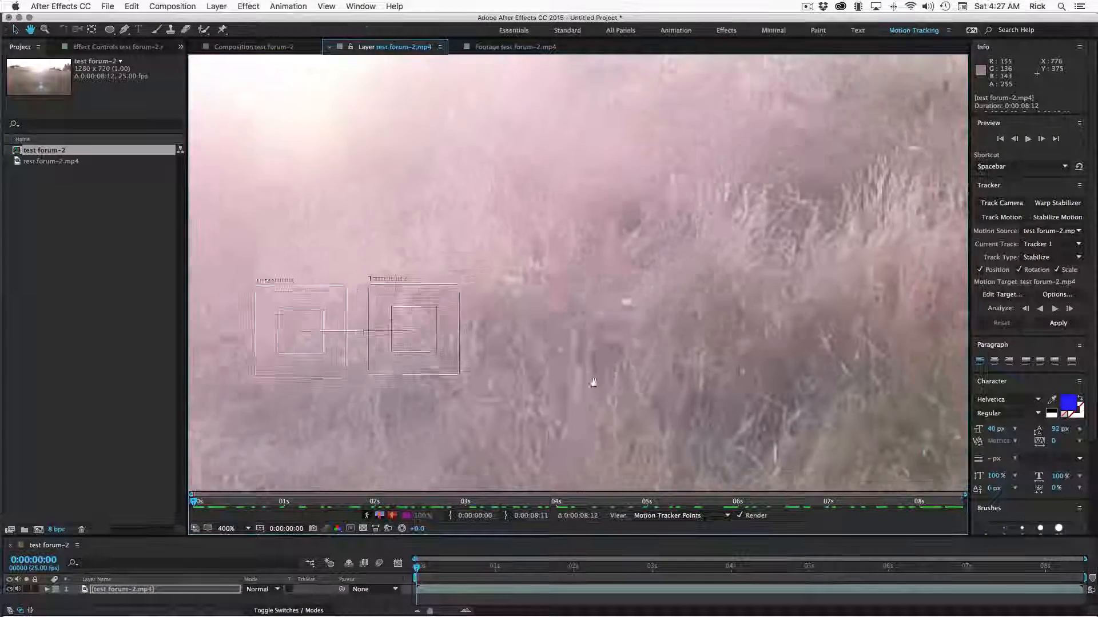
key(comma)
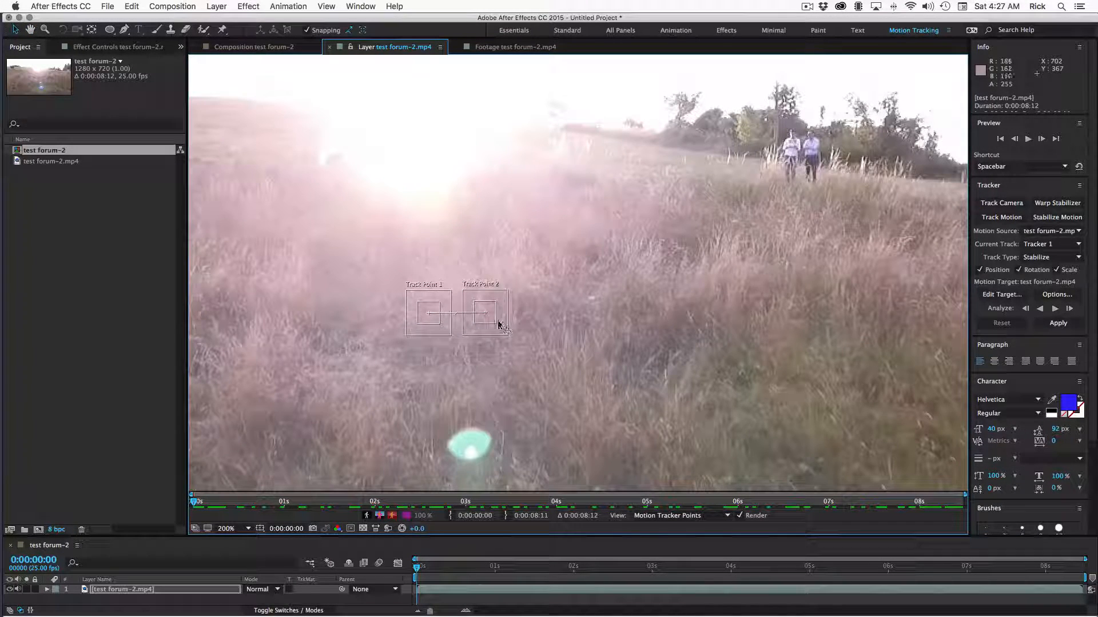
drag(514, 312, 817, 169)
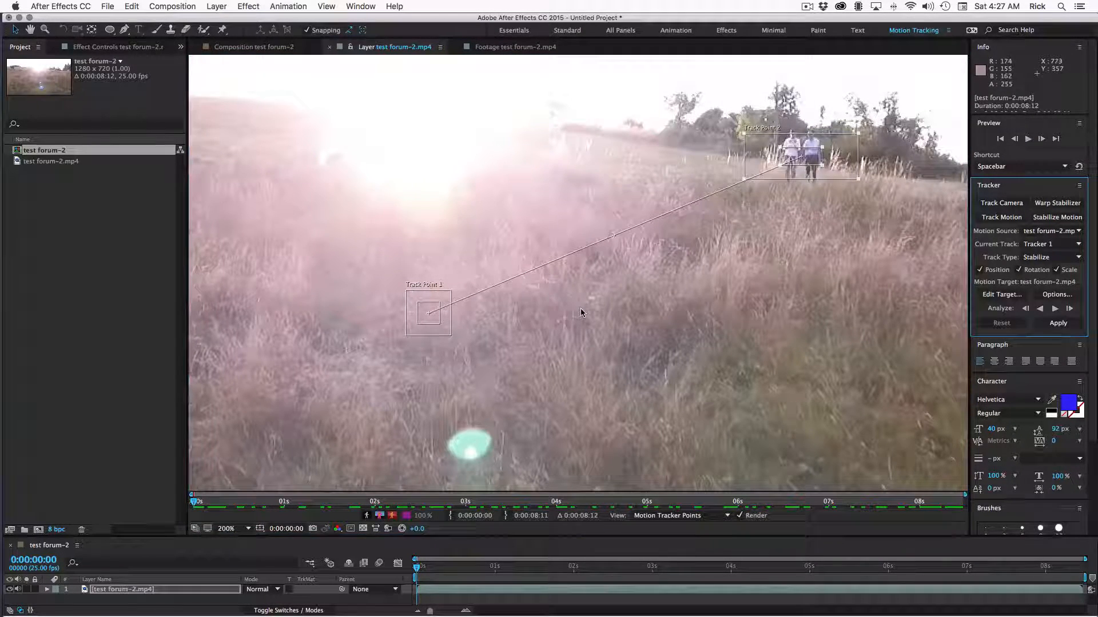
drag(441, 327, 843, 178)
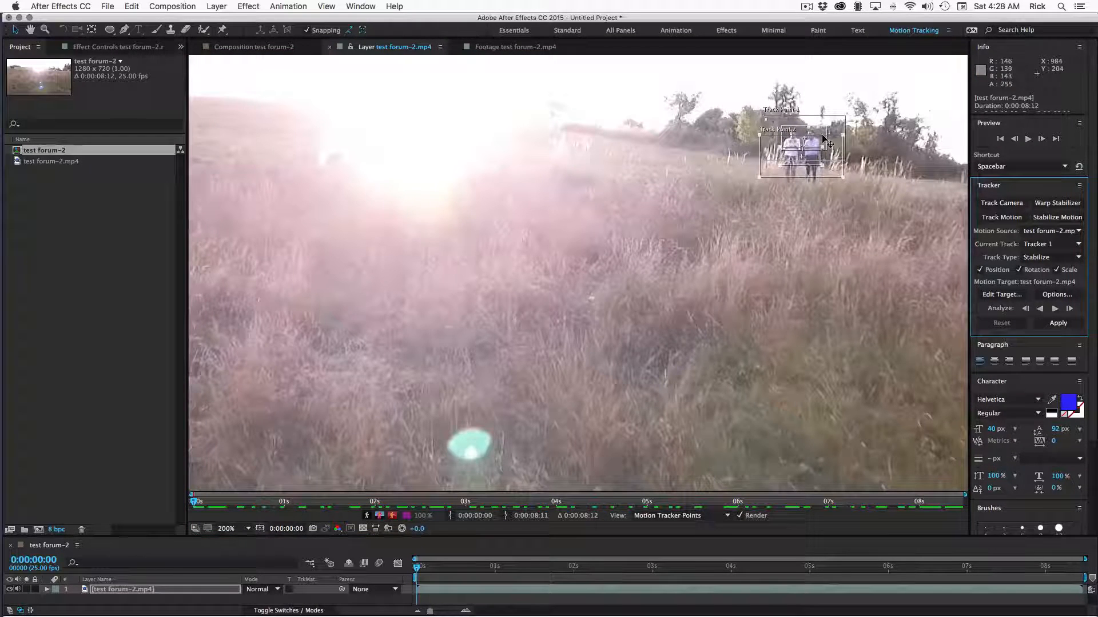
drag(817, 134, 818, 135)
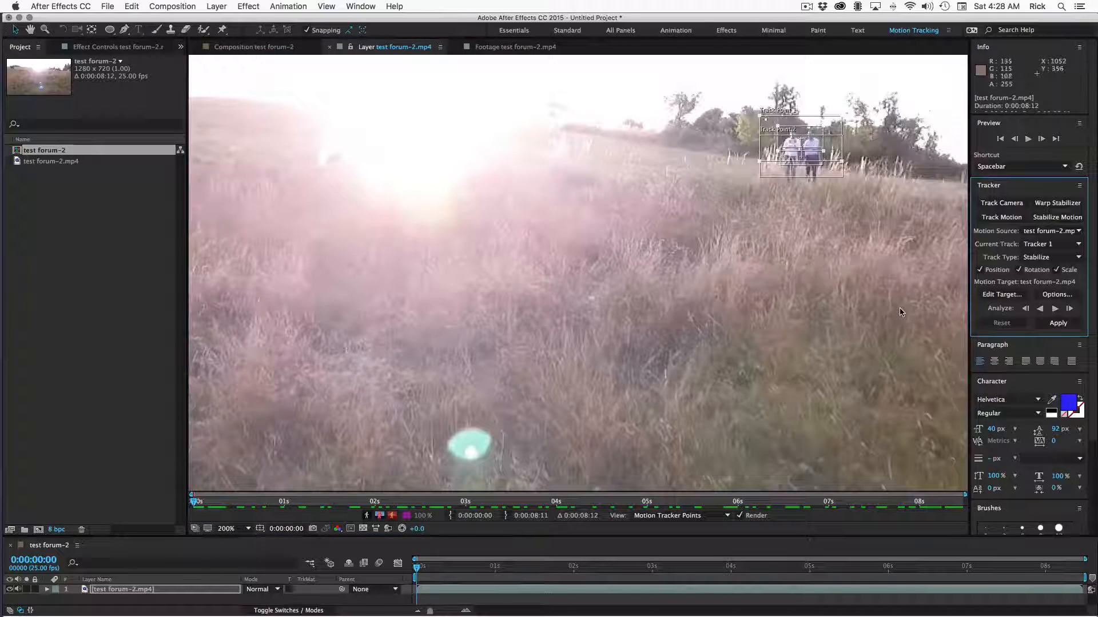
Step: Analyze the track forward through the whole clip and apply the stabilization to the layer
click(1056, 309)
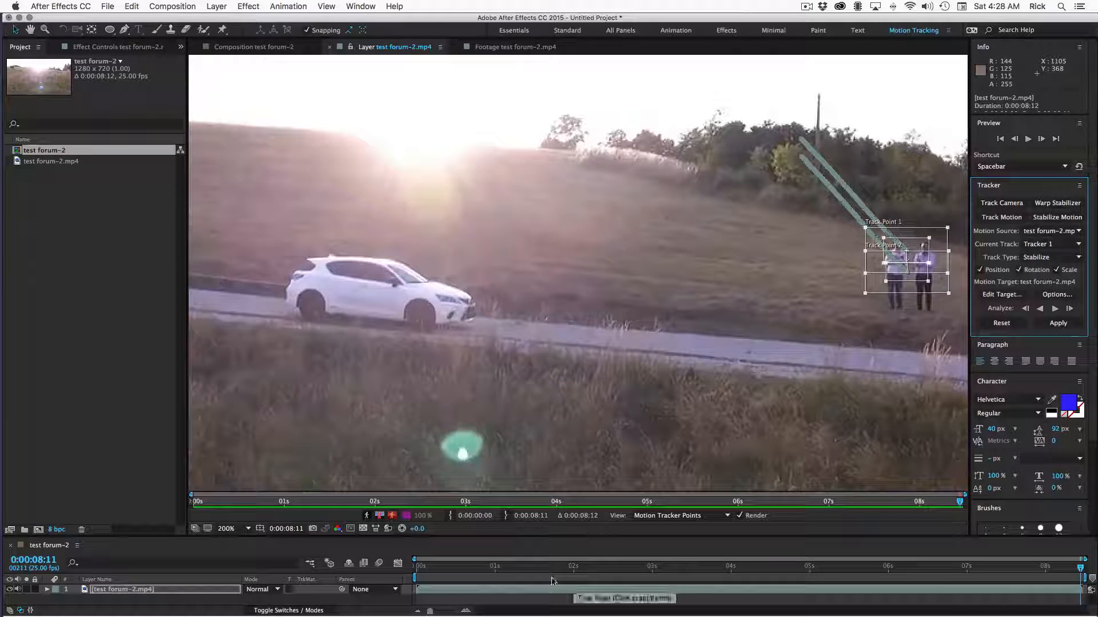
click(1071, 323)
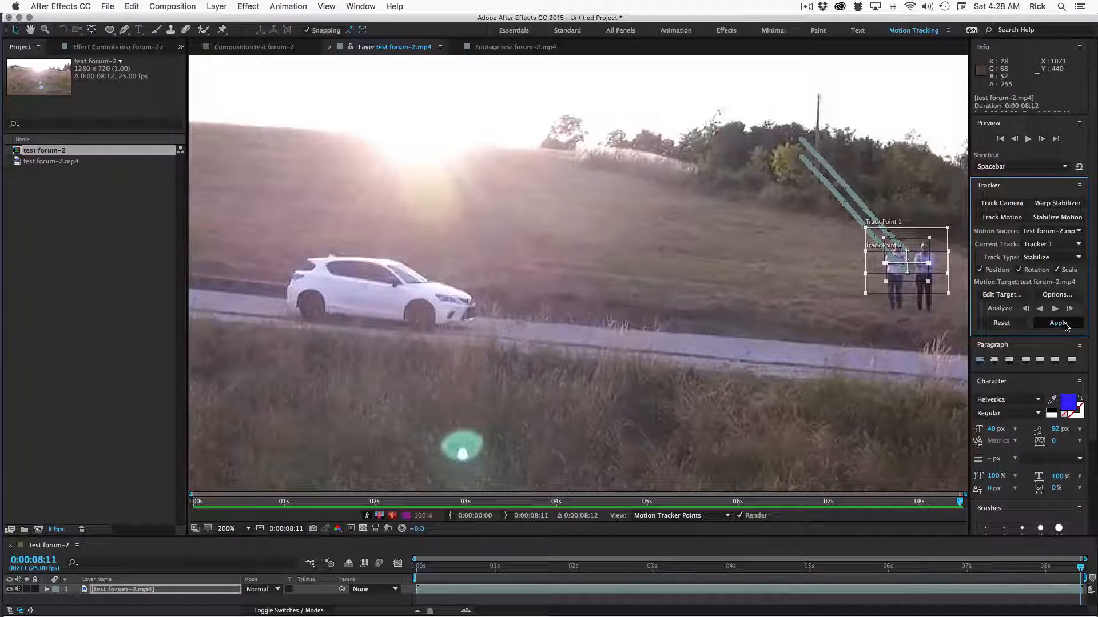
click(660, 365)
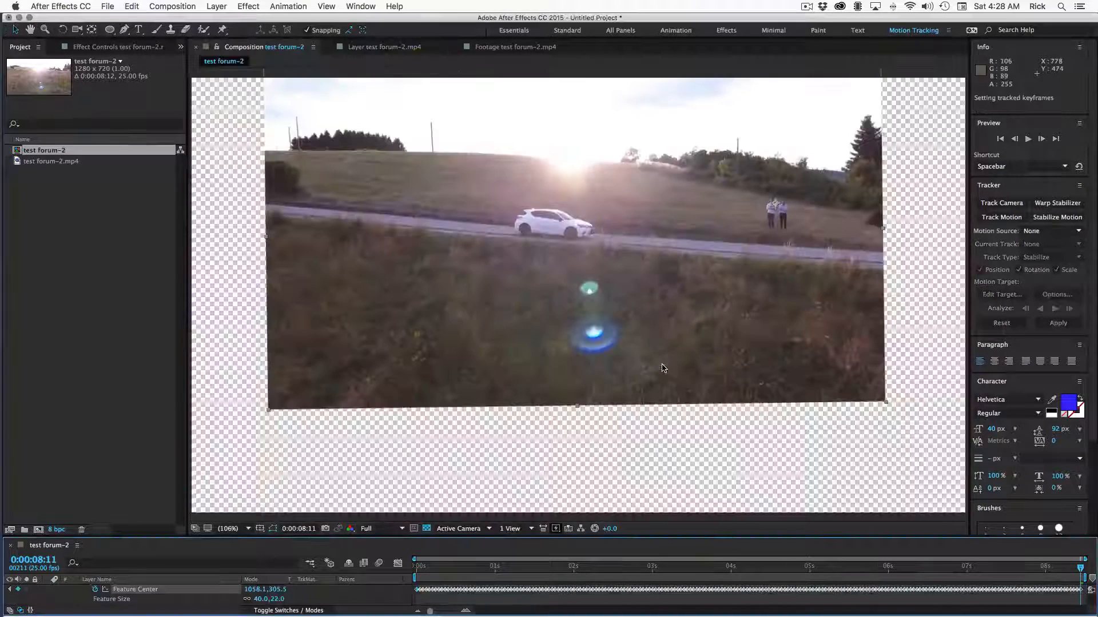
Step: Enlarge the timeline area and preview the stabilized footage across its duration
drag(631, 536, 635, 379)
drag(901, 412, 349, 423)
key(space)
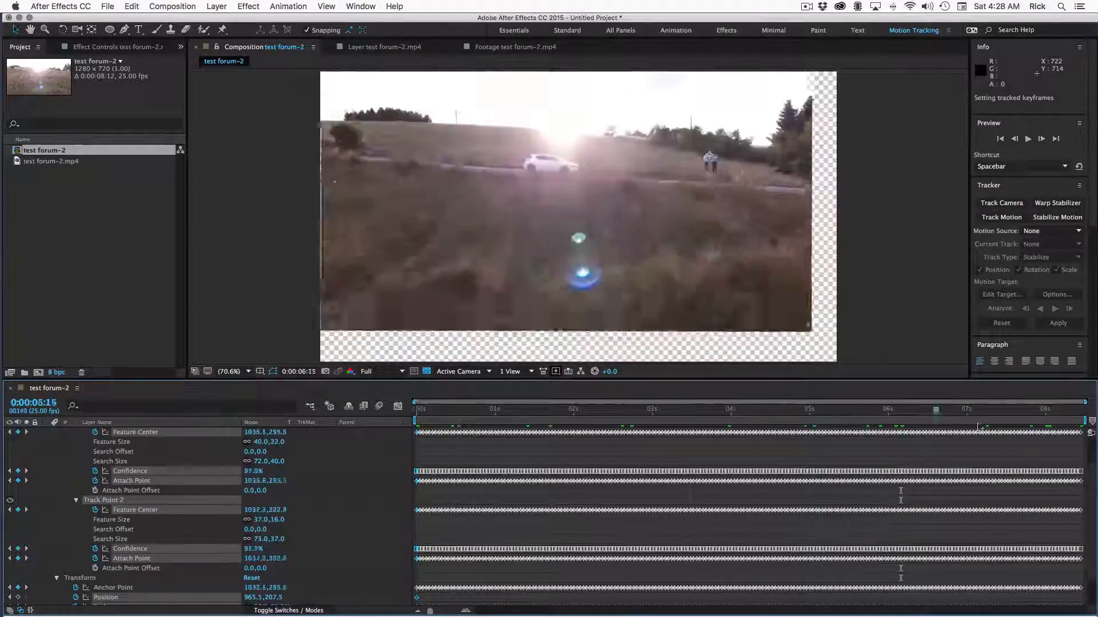
drag(533, 427, 873, 411)
Step: Collapse the footage layer's tracking properties and rename the layer as stabilized
scroll(65, 513, up, 5)
click(47, 433)
click(111, 470)
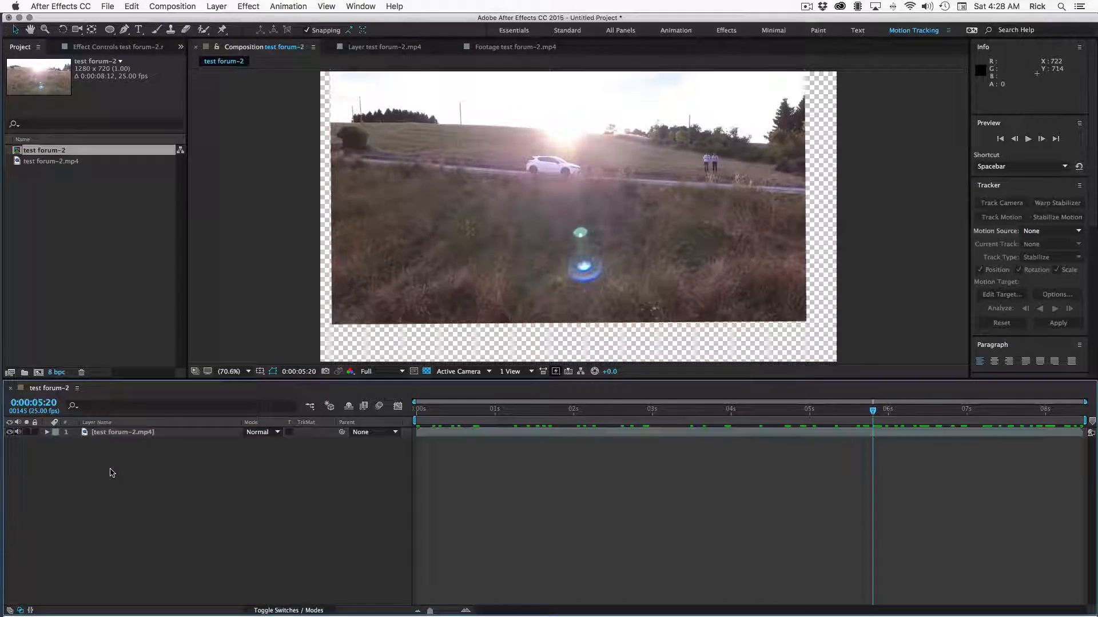
click(135, 436)
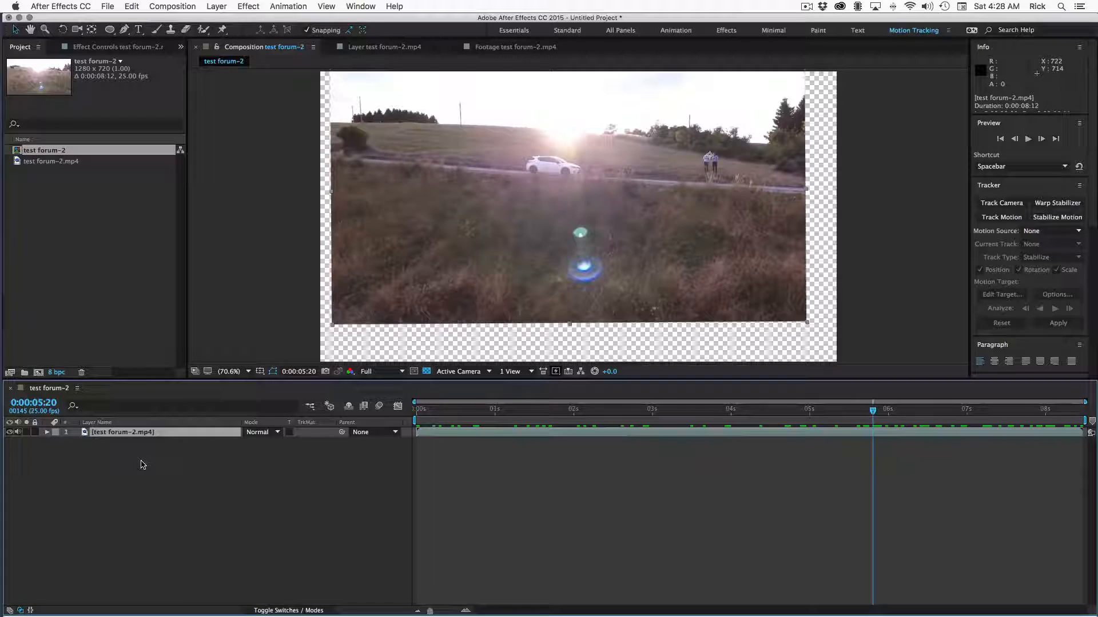
key(Return)
text(sta)
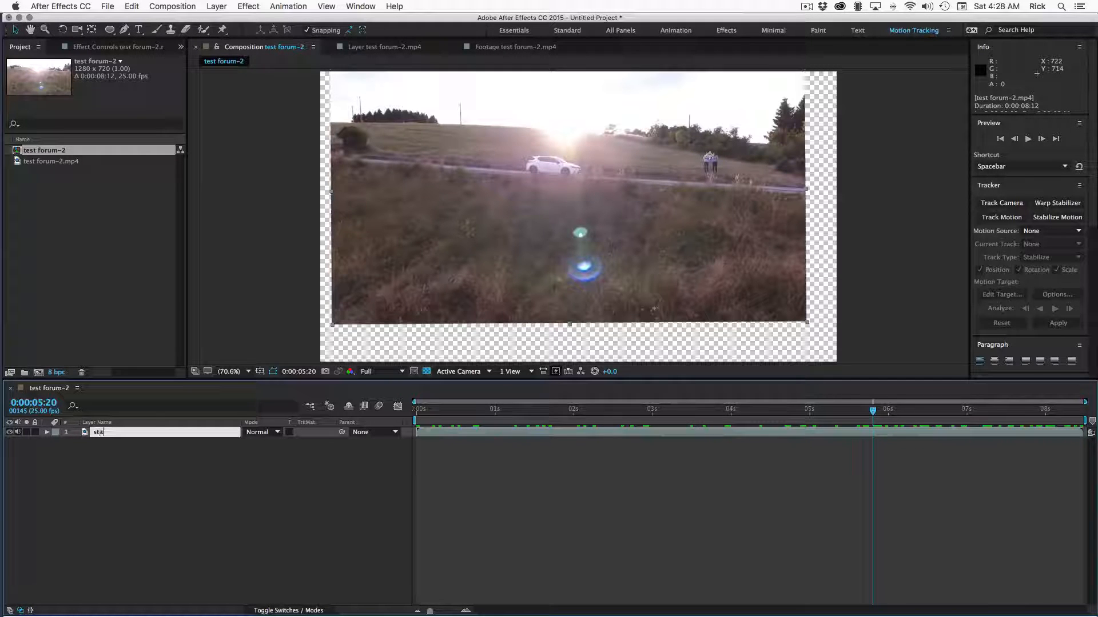
text(bilized)
key(Return)
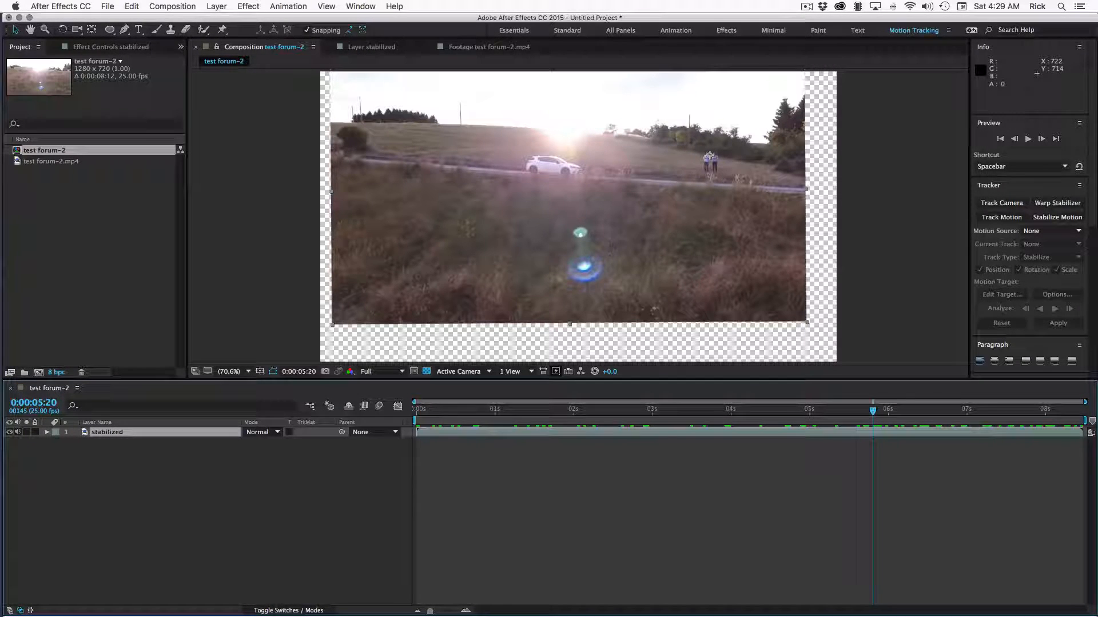
Step: Duplicate the stabilized layer at the first frame and pre-compose the copy as stabilized 2 Comp 1, moving all attributes into it
drag(607, 412, 295, 415)
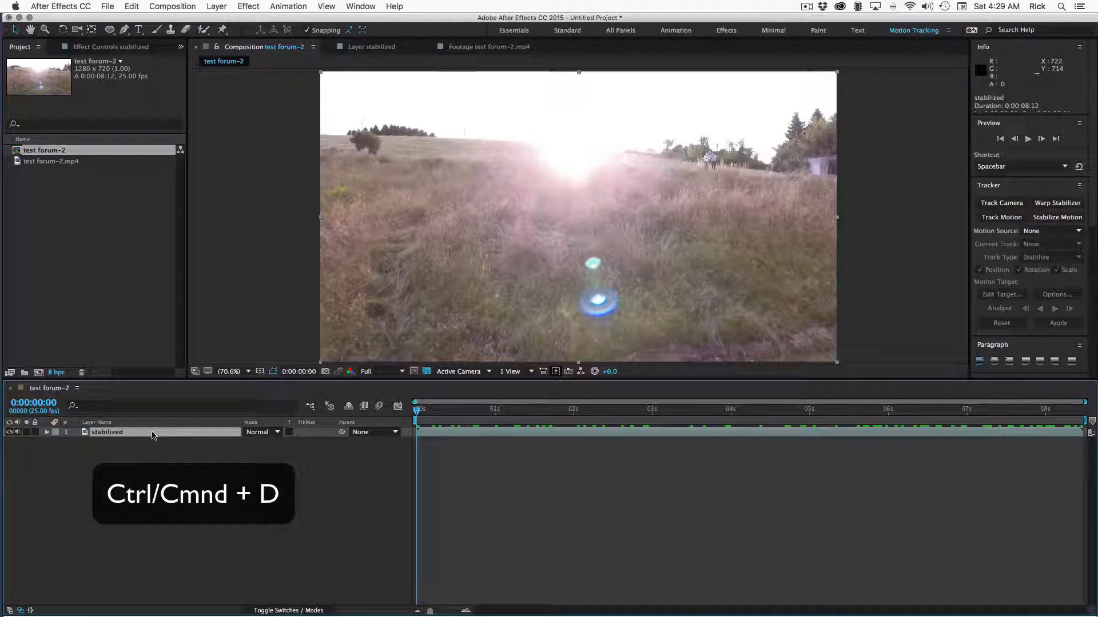
key(super+d)
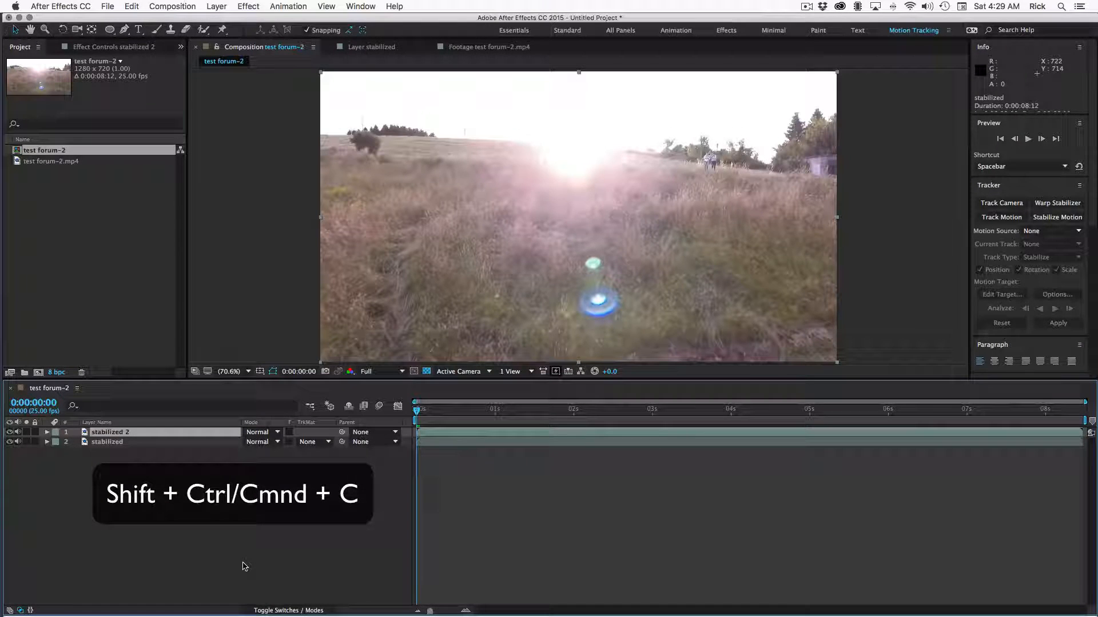
key(super+shift+c)
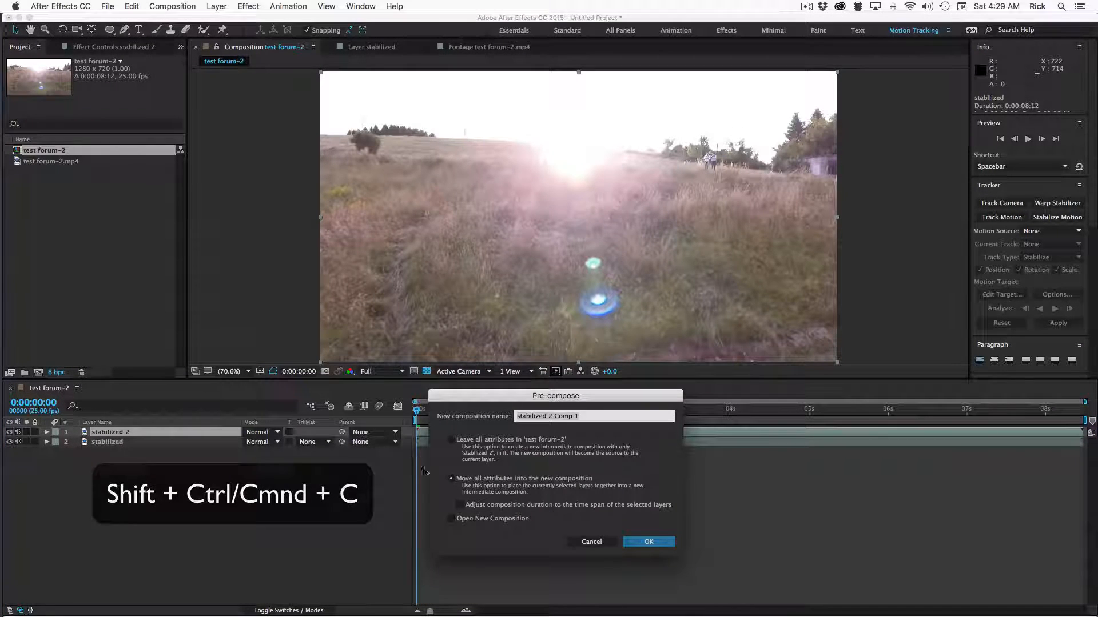
click(652, 543)
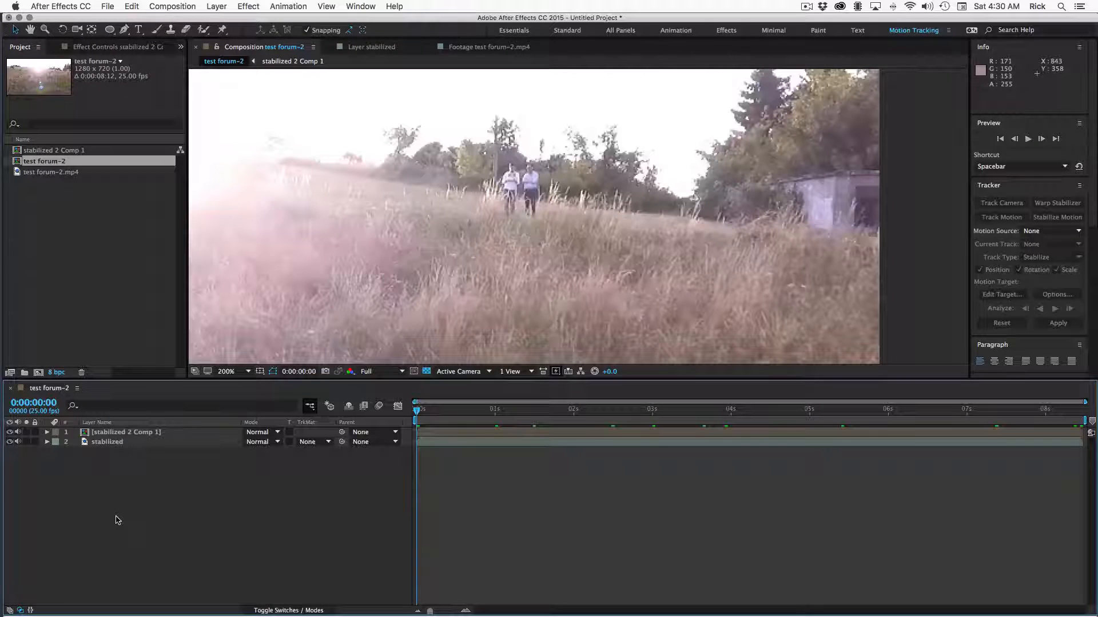
Step: Add a null object and apply the destabilize Rotation Scale animation preset to it
key(super+alt+shift+y)
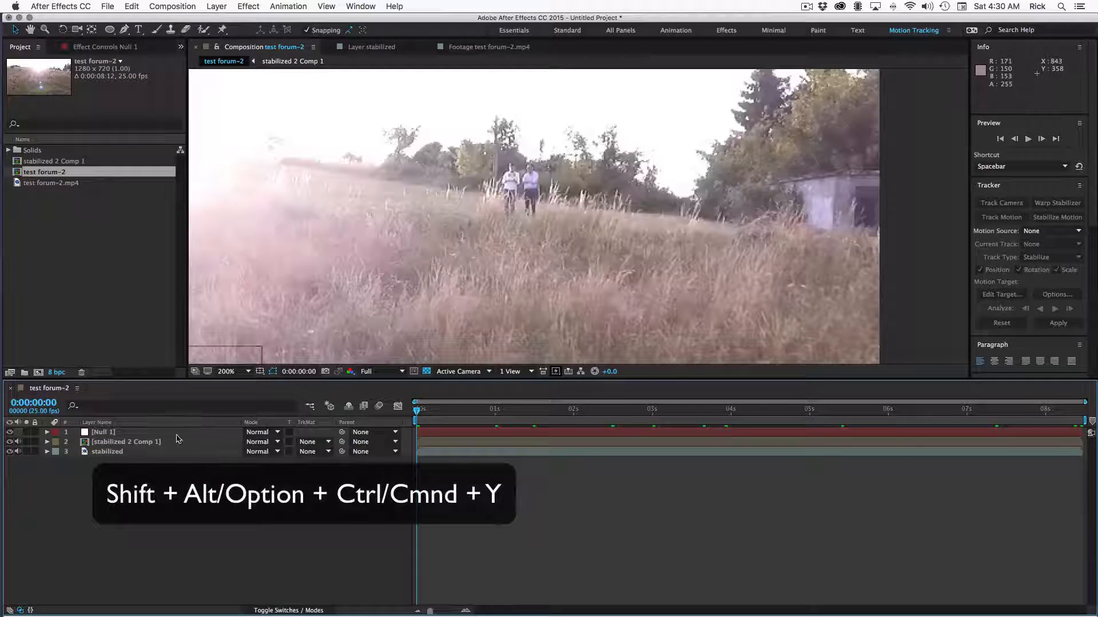
click(305, 7)
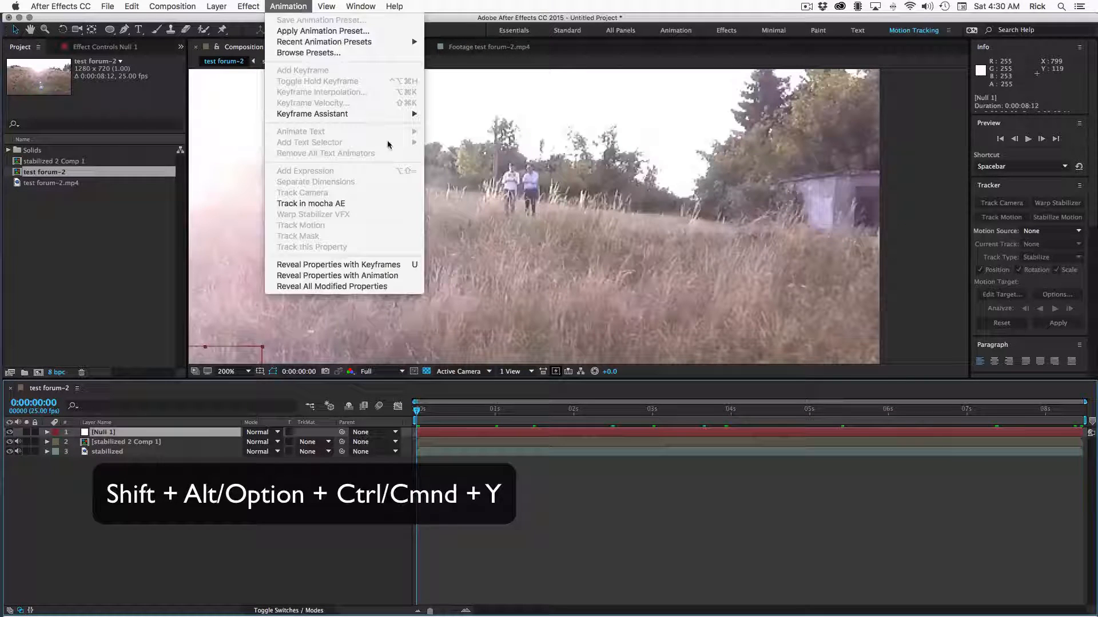
mouse_move(352, 43)
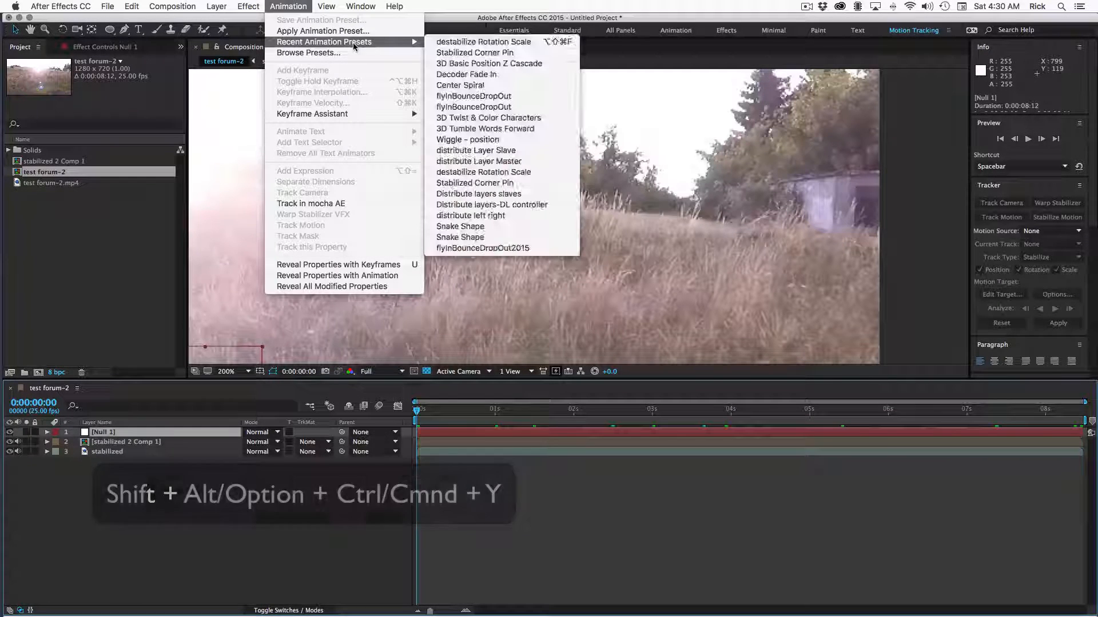
click(503, 42)
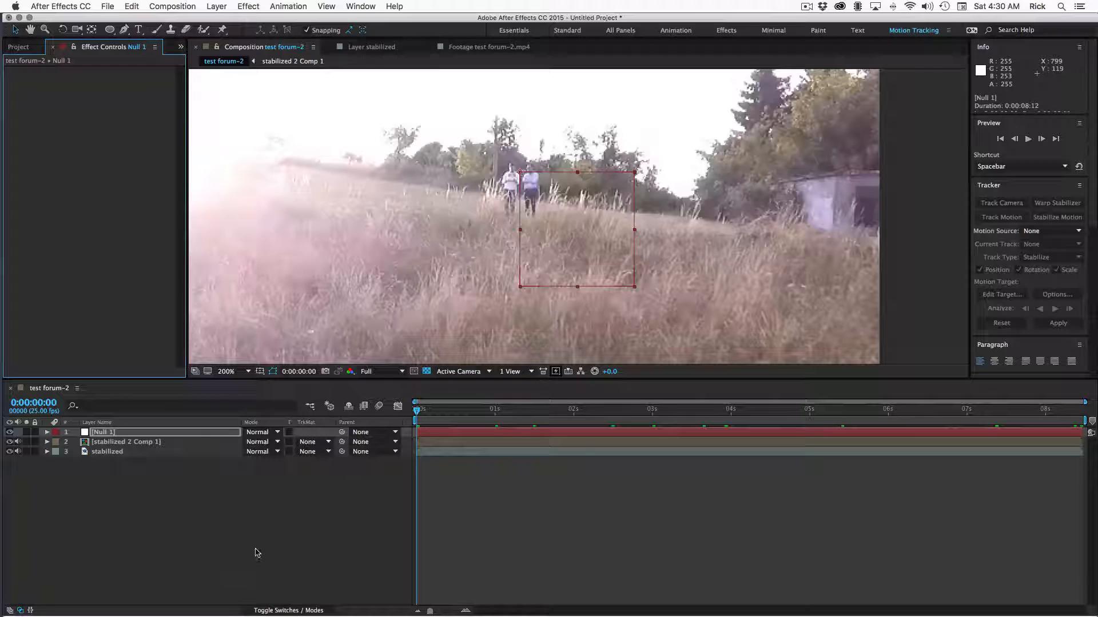
Step: Parent the pre-composed layer and the stabilized layer to the null
drag(196, 512, 132, 441)
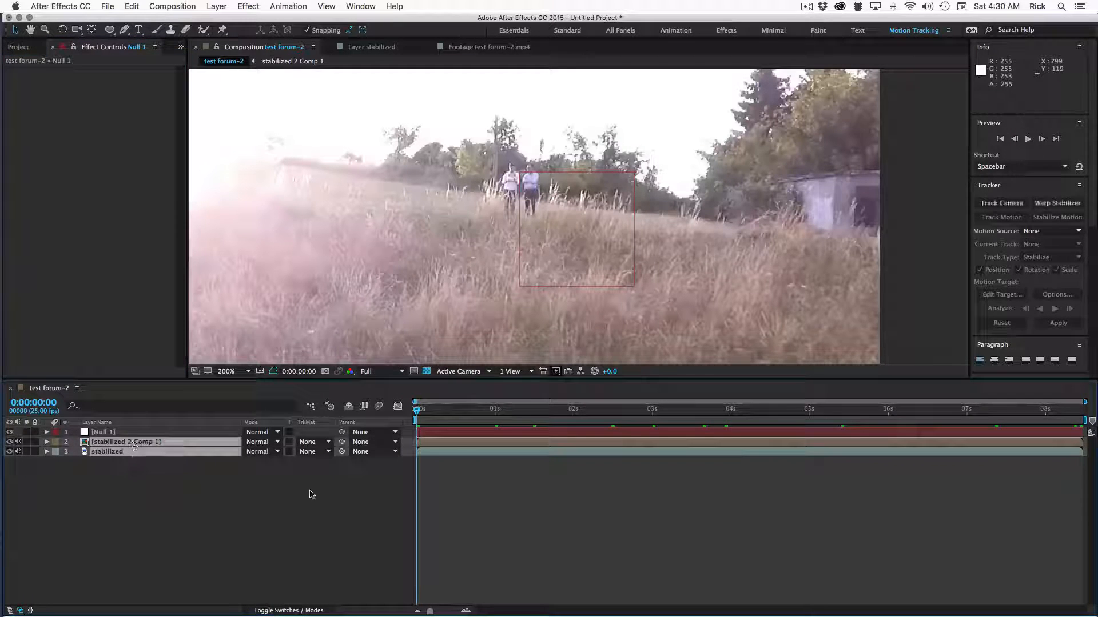
click(372, 452)
click(372, 466)
click(430, 475)
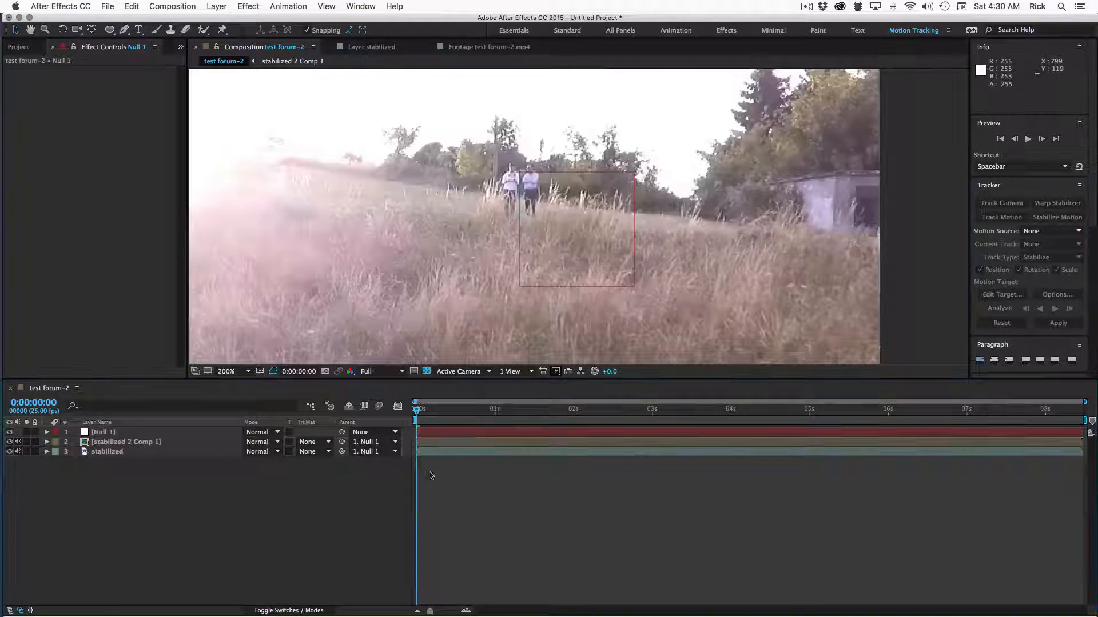
Step: Check the parented layers' motion from start to end of the composition and return to the first frame
drag(450, 413, 1085, 430)
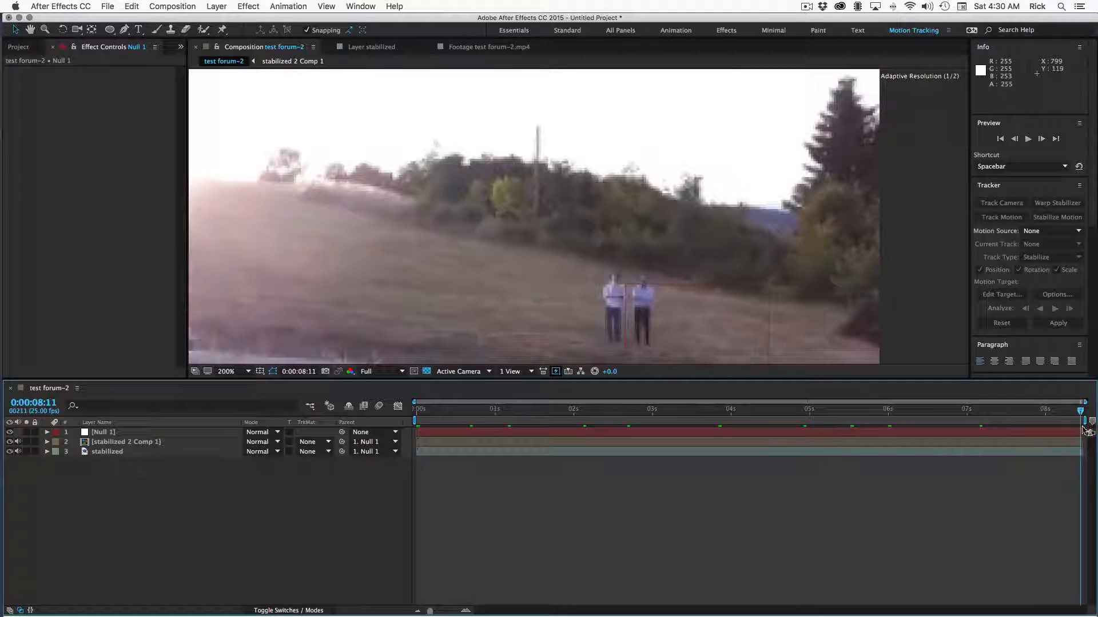
key(space)
key(space)
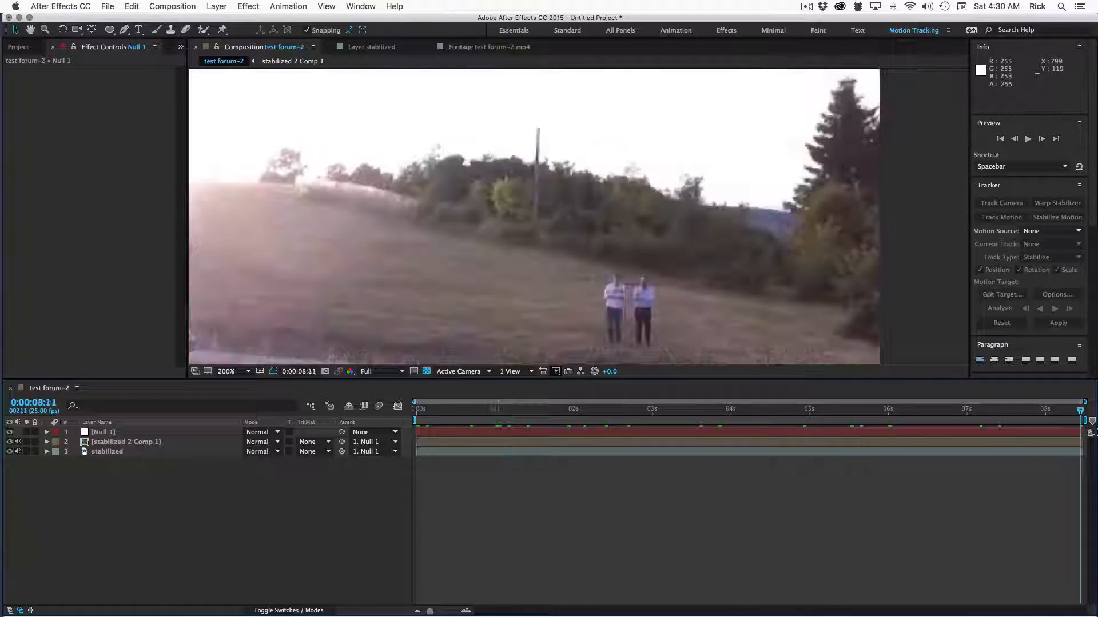
key(Home)
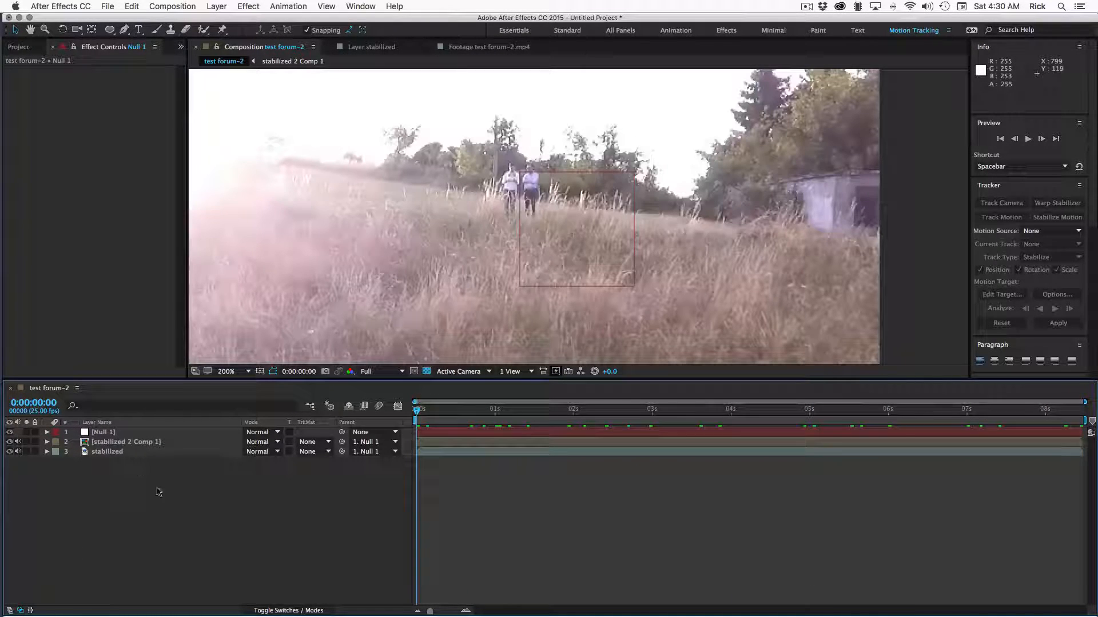
Step: Lock the null and stabilized layers, and set the pre-composed layer's blending mode to Classic Difference
click(477, 444)
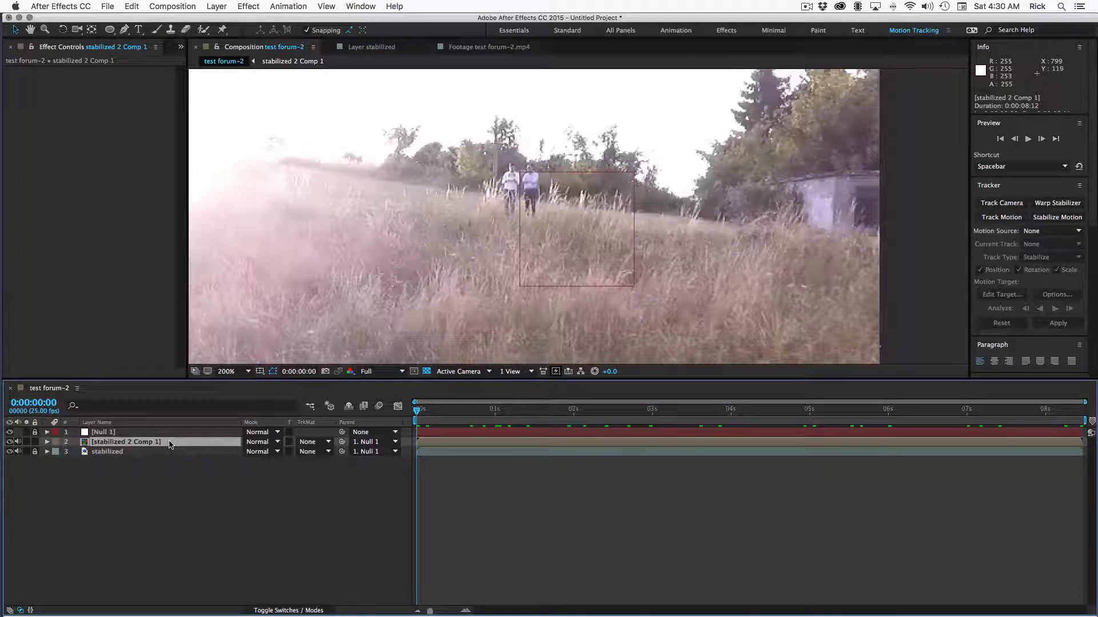
click(262, 442)
click(288, 445)
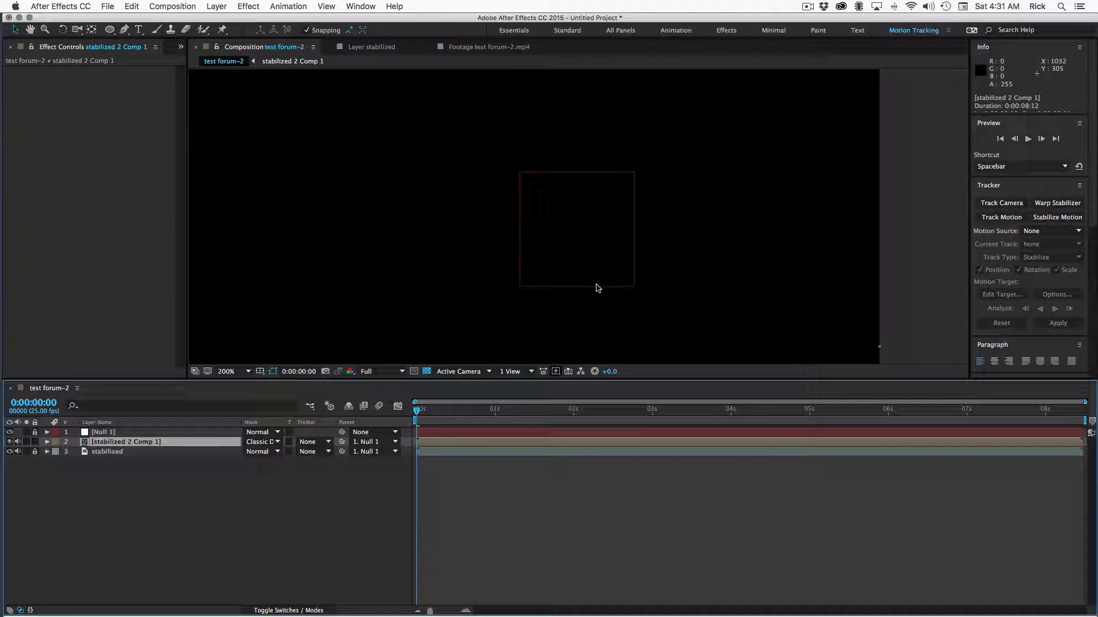
Step: Hide the null and move the pre-composed layer sideways in the frame to a position of about -361.5, 152.5
click(9, 432)
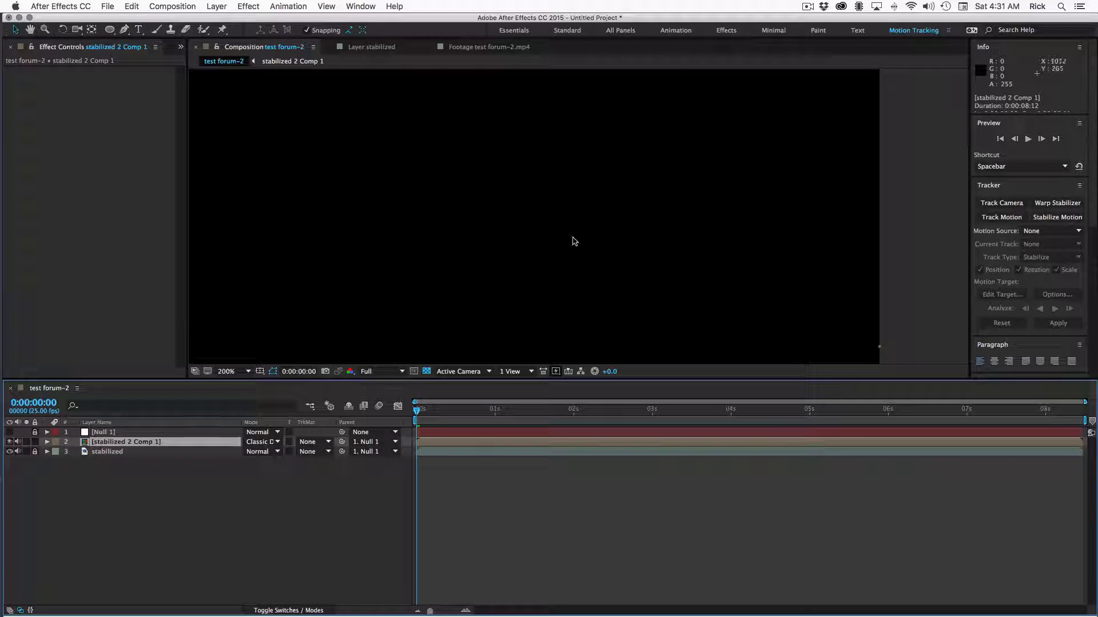
drag(593, 250, 532, 234)
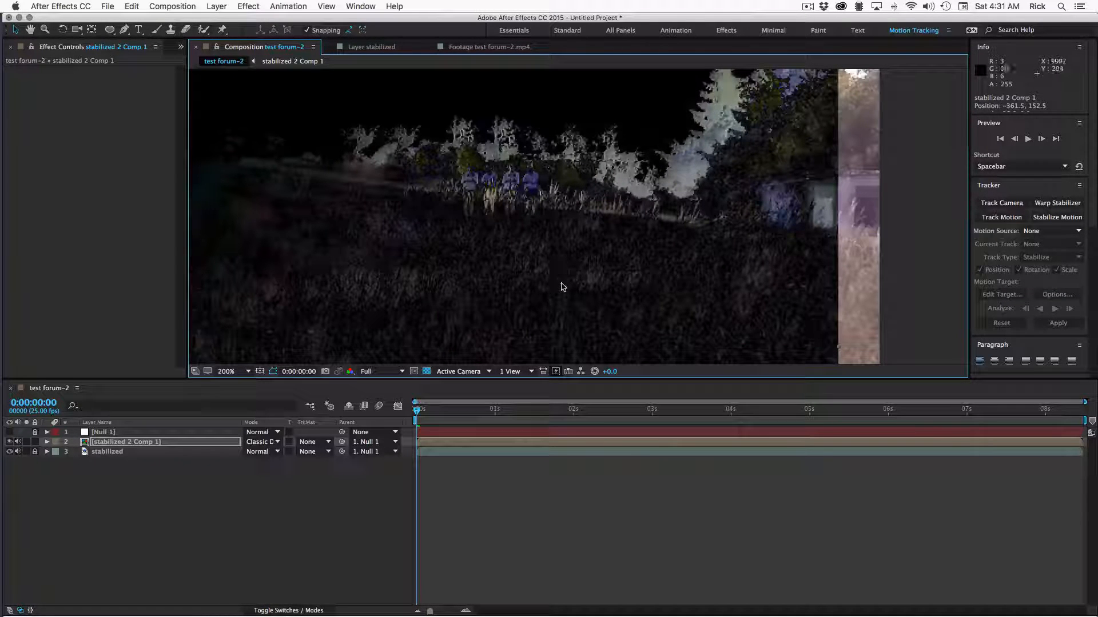
Step: At 0:00:05:20, nudge the pre-composed layer to a position of about -368.9, 143.0 to align its background with the original
scroll(563, 287, up, 2)
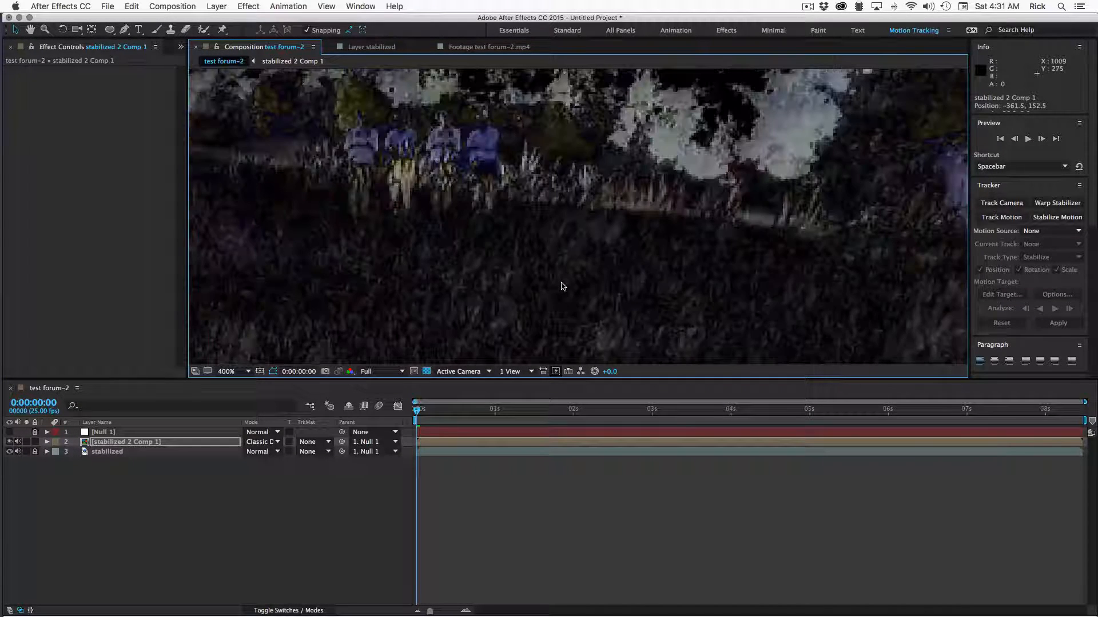
drag(514, 241, 632, 279)
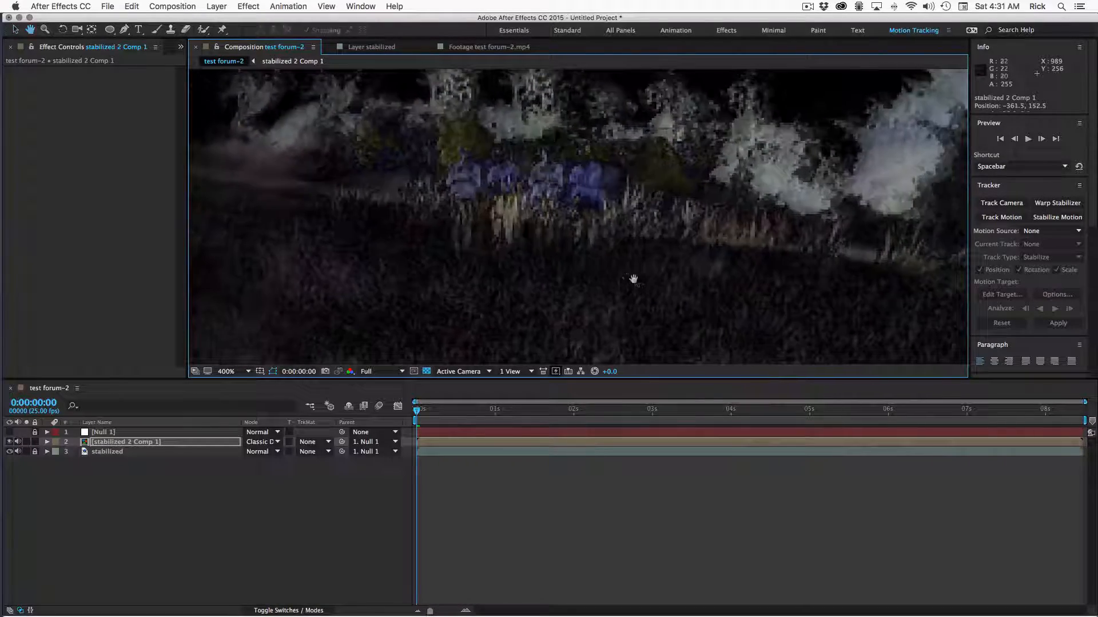
drag(563, 414, 872, 430)
click(672, 444)
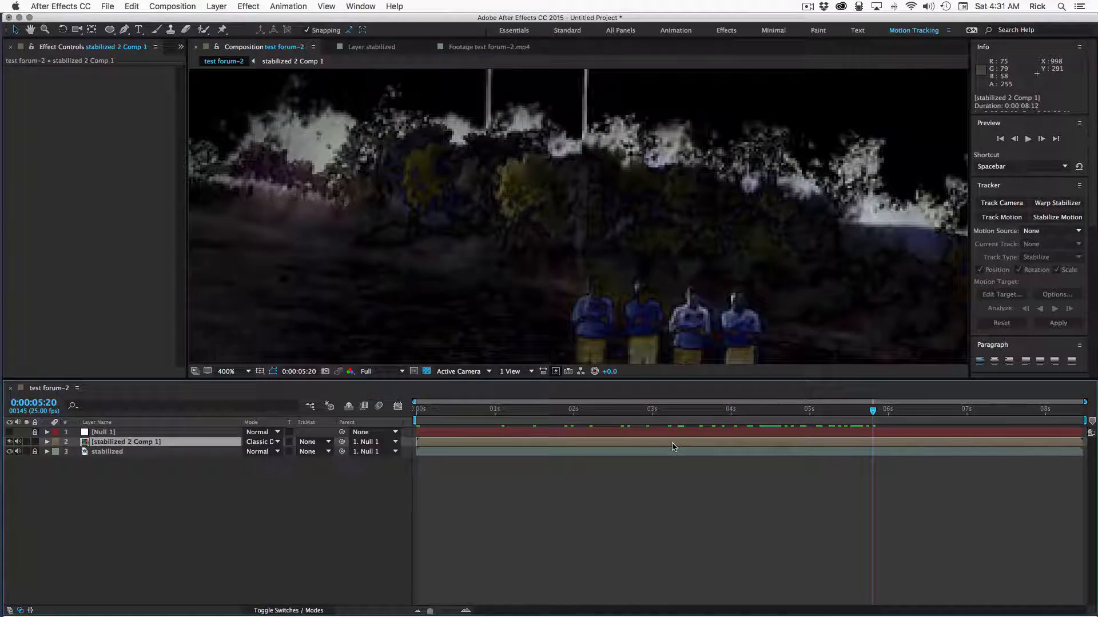
key(shift+Left)
key(shift+Left)
key(shift+Up)
key(shift+Up)
key(Up)
key(shift+Up)
key(shift+Up)
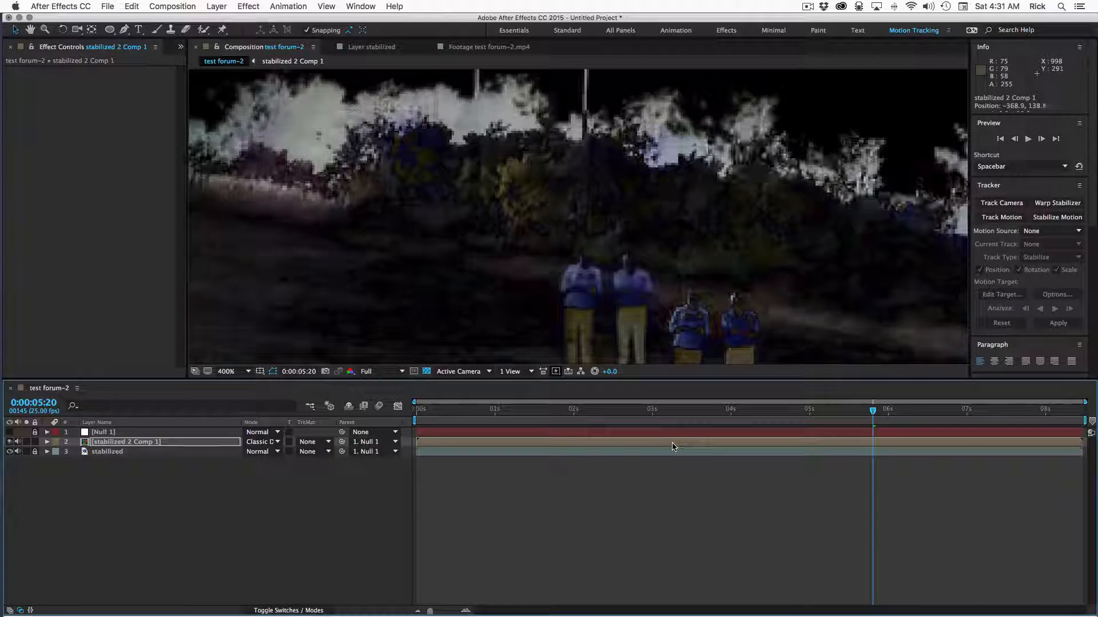
key(shift+Down)
key(shift+Down)
click(137, 568)
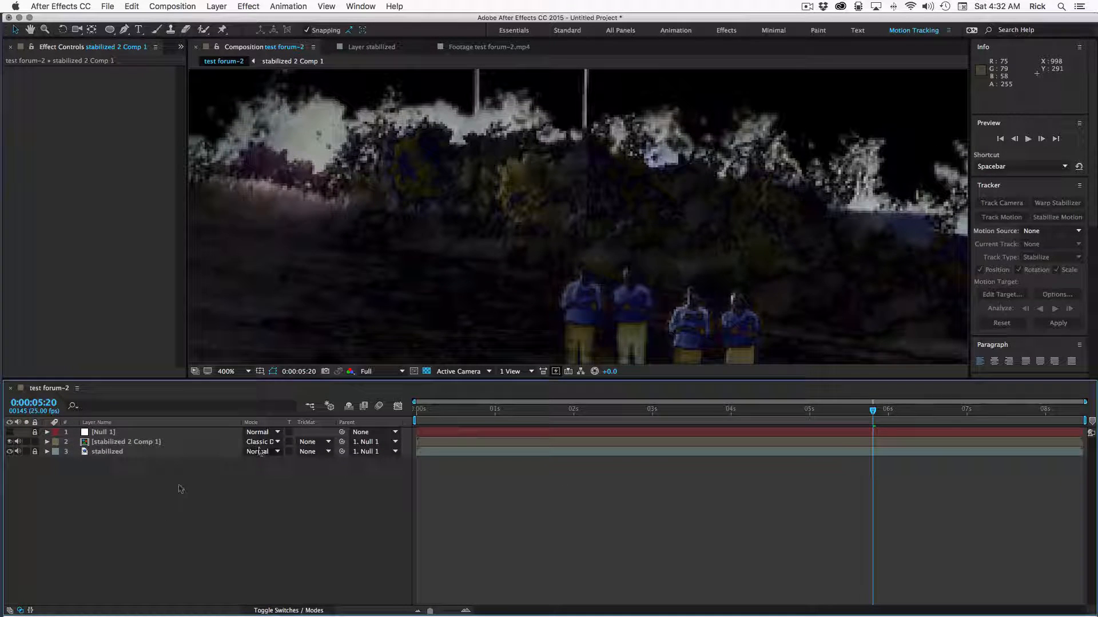
Step: Set the pre-composed layer's blending mode to Normal and hide the layer
click(263, 444)
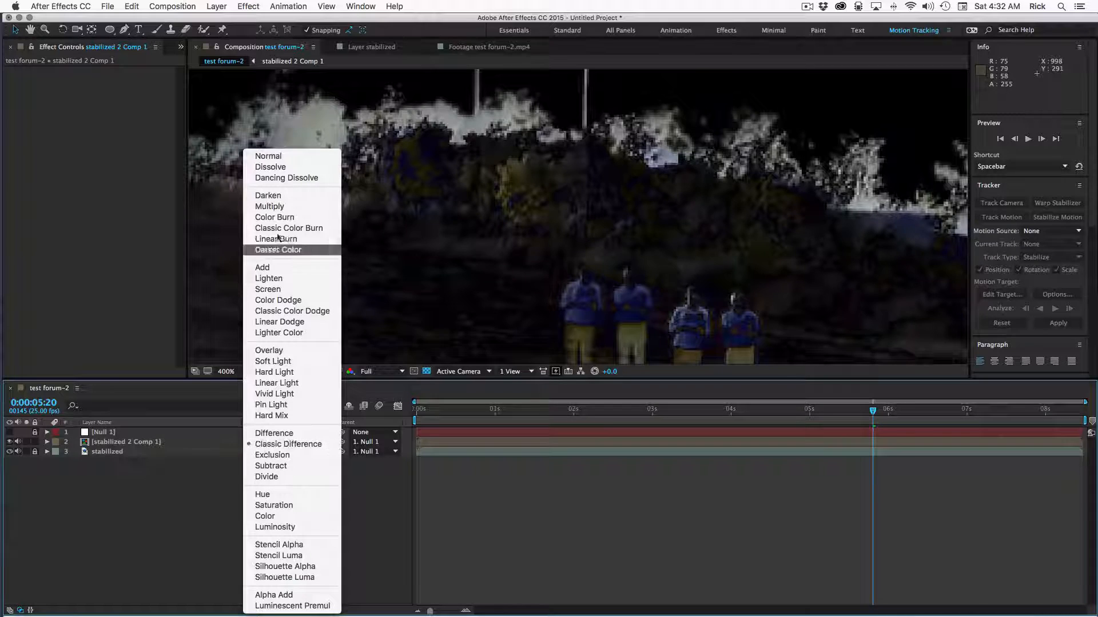
click(269, 156)
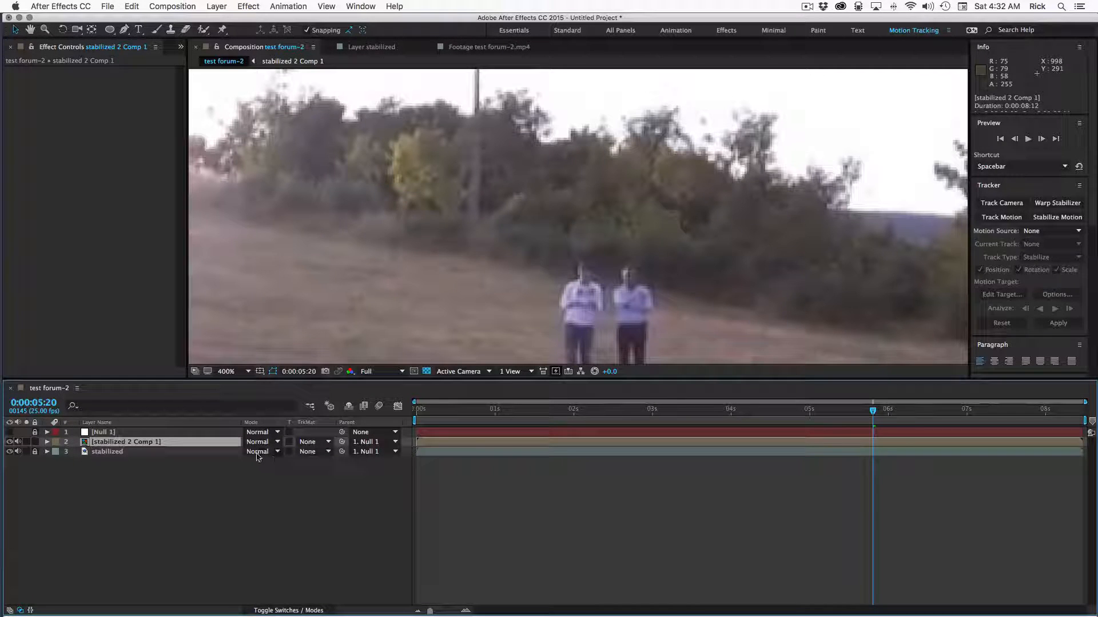
click(9, 442)
drag(666, 252, 502, 141)
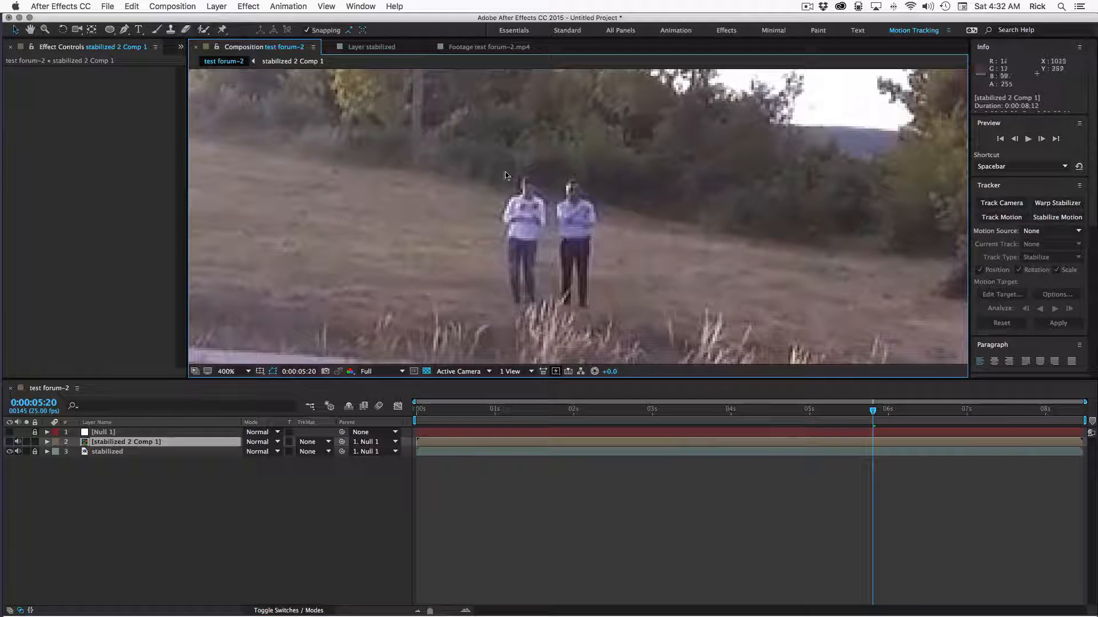
Step: Draw a closed Pen tool mask around the two people on the pre-composed layer
click(663, 445)
key(g)
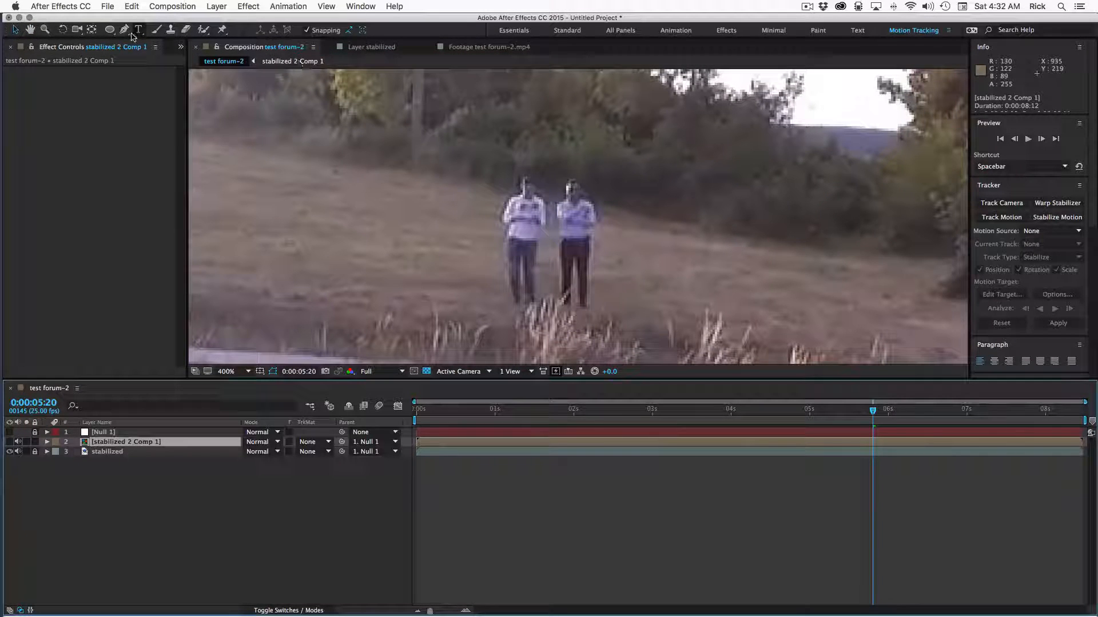
click(535, 169)
click(509, 181)
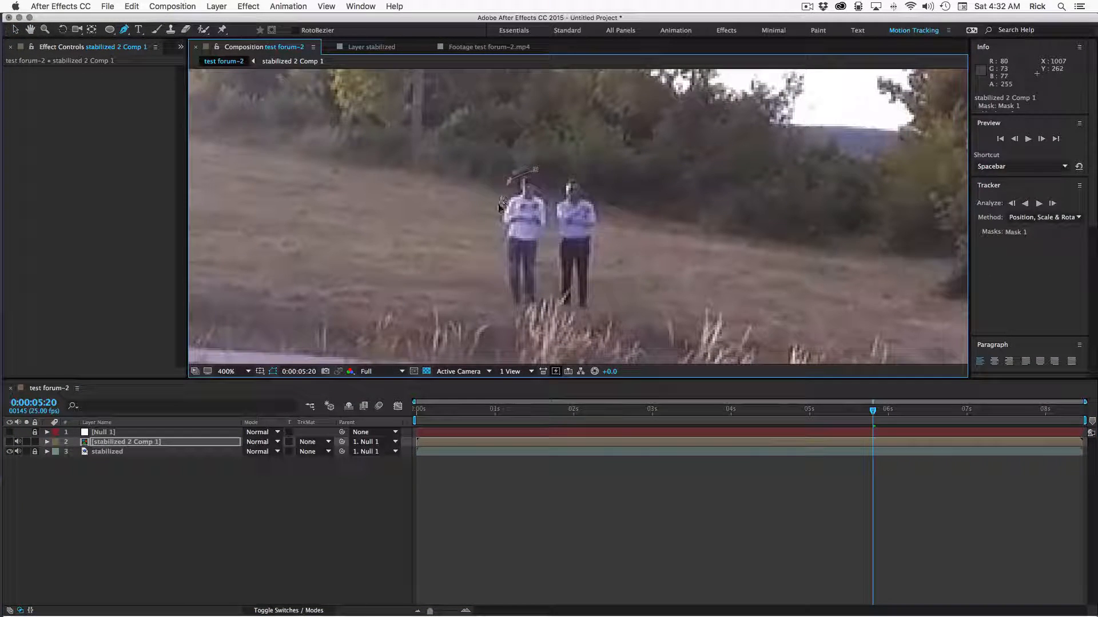
click(501, 294)
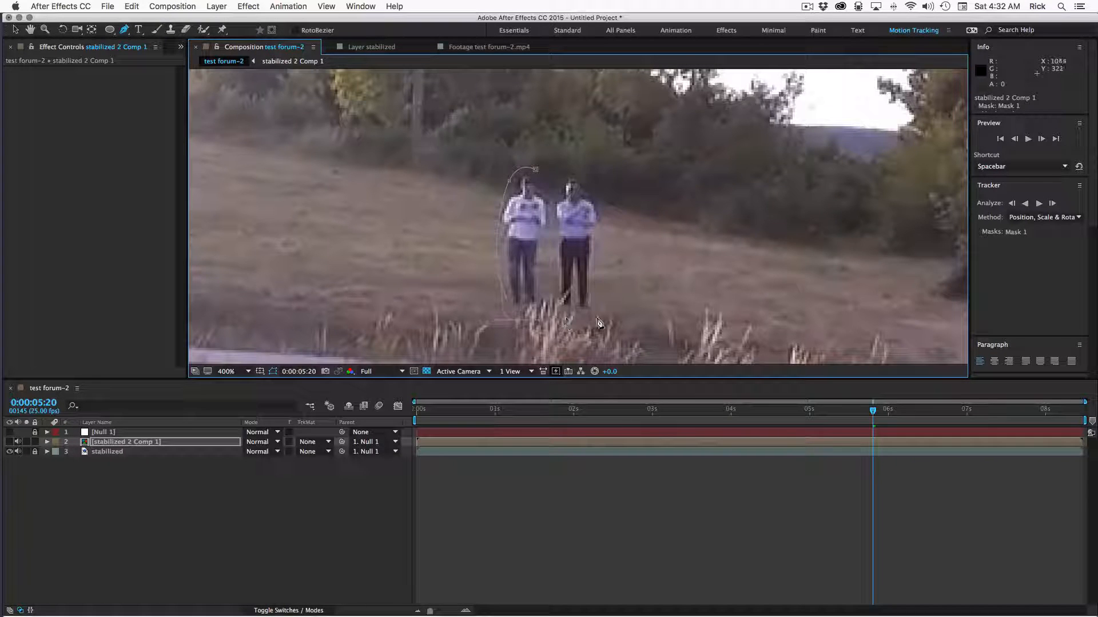
click(605, 196)
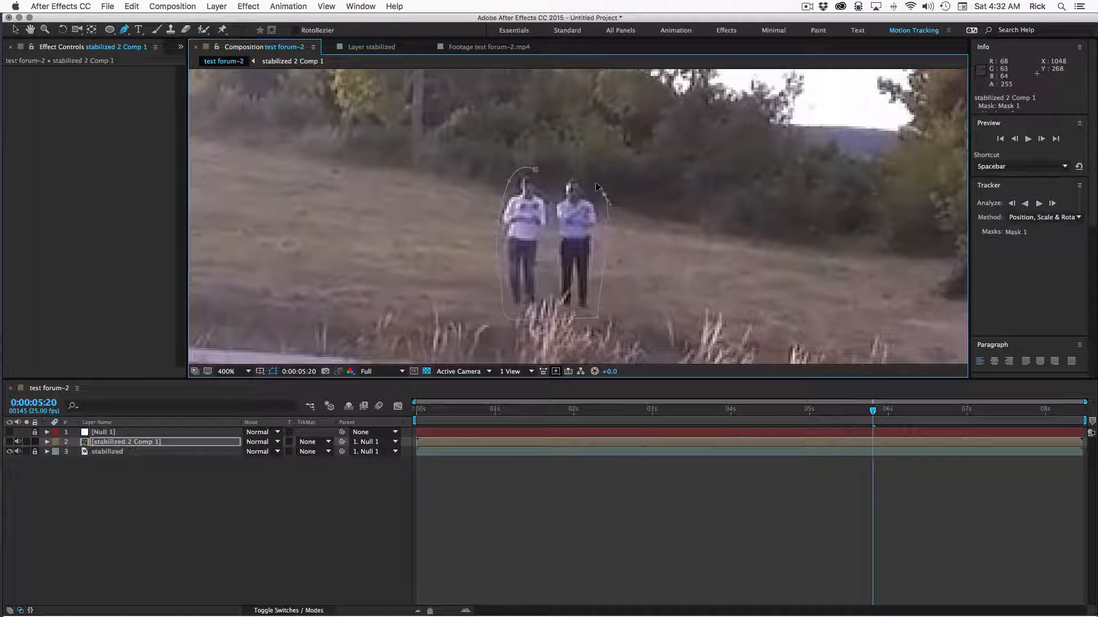
drag(536, 171, 547, 174)
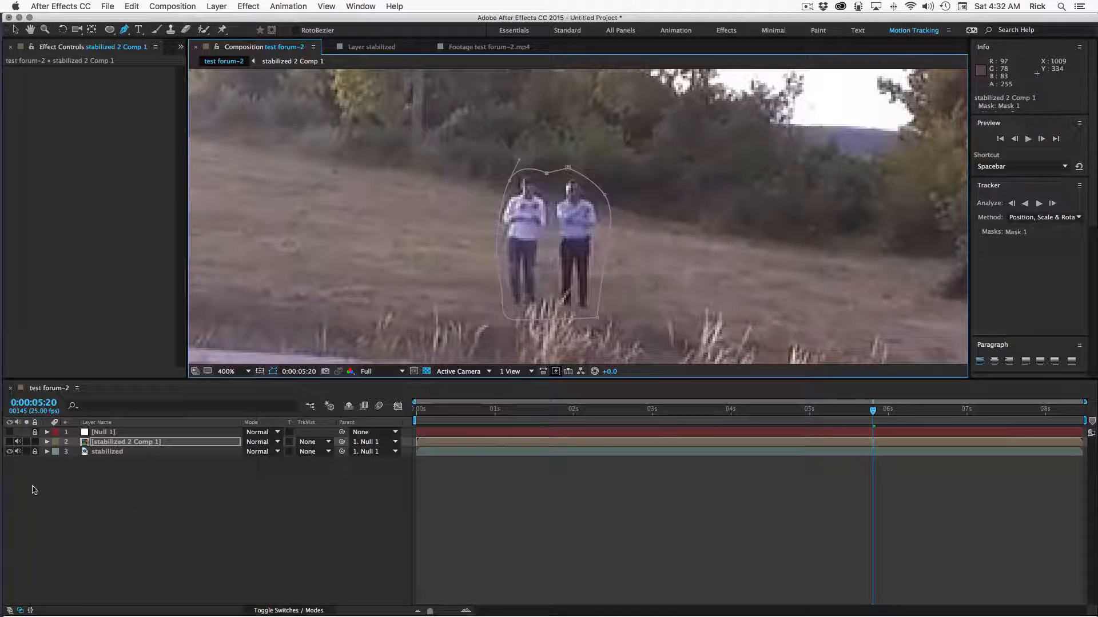
Step: Show the pre-composed layer and set its mask feather to 5 pixels
click(9, 442)
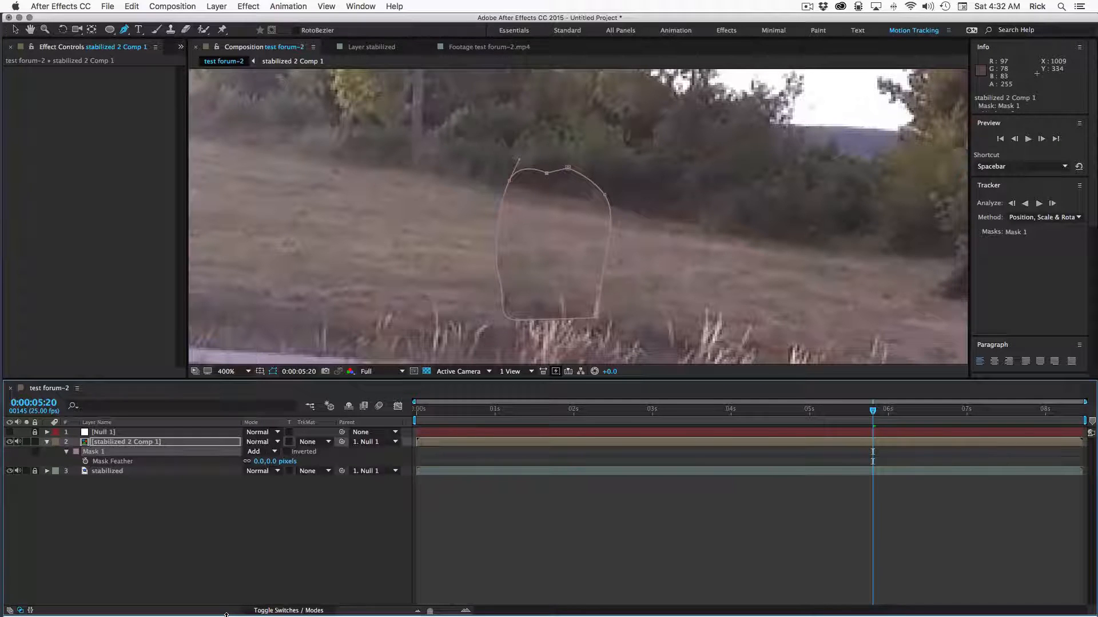
click(271, 461)
text(5)
key(Return)
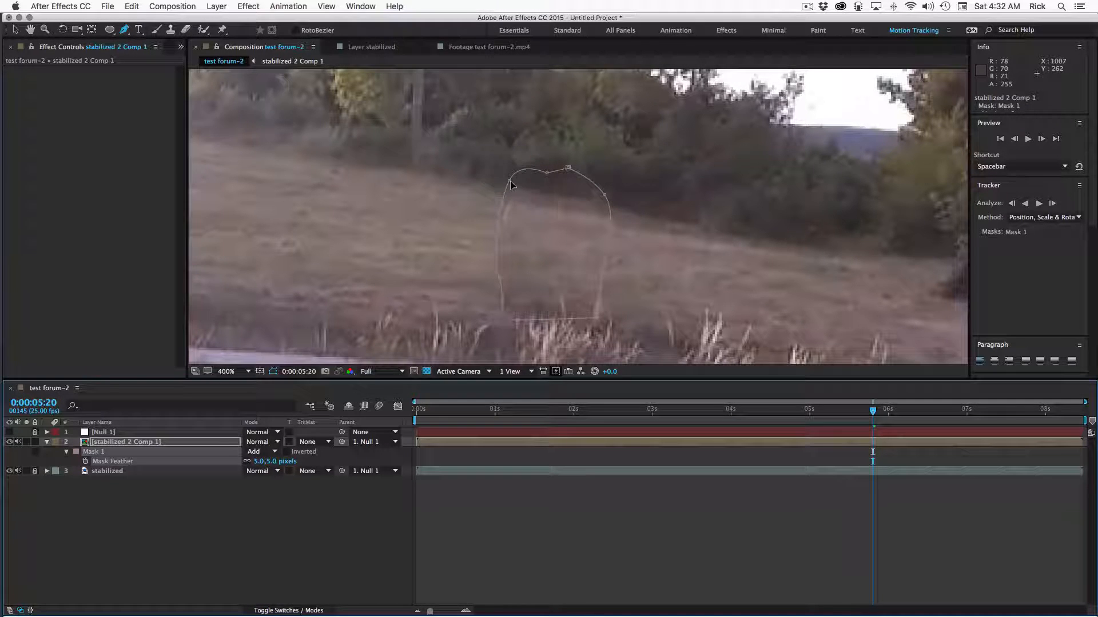
Step: Widen the mask slightly by moving the points of its left edge and lower-left corner outward
drag(510, 183, 502, 179)
key(.)
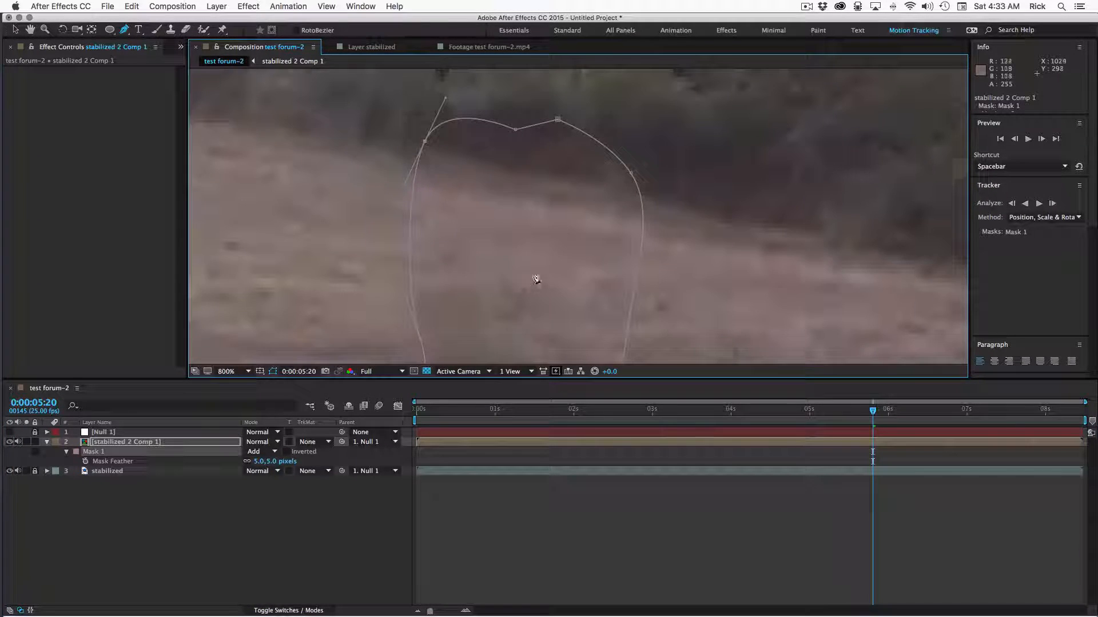
scroll(536, 279, down, 6)
scroll(532, 280, up, 4)
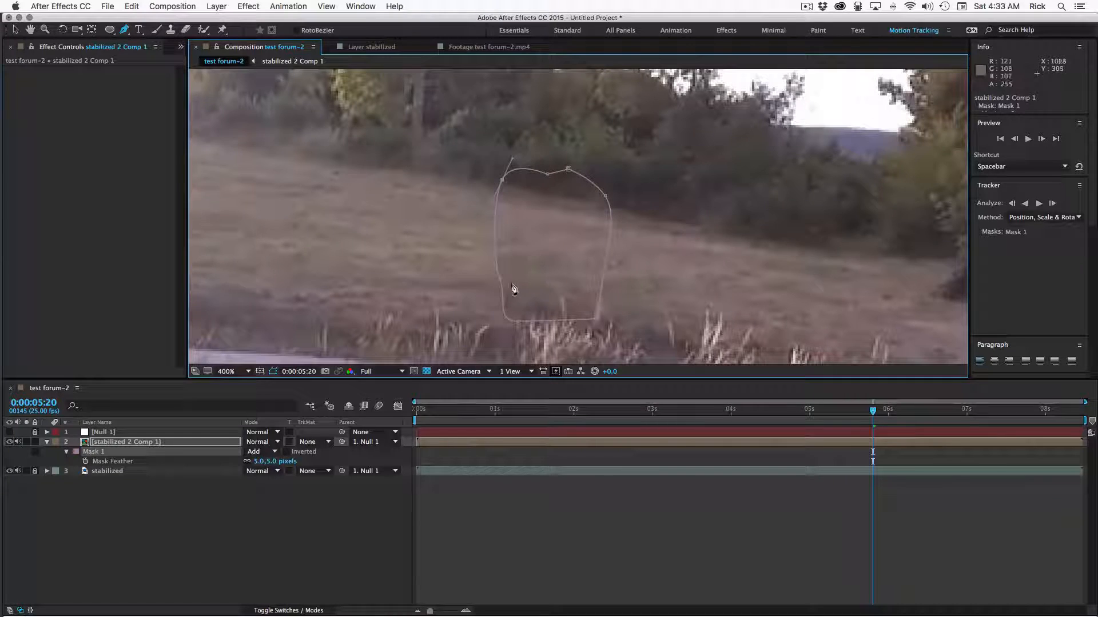
drag(500, 279, 492, 279)
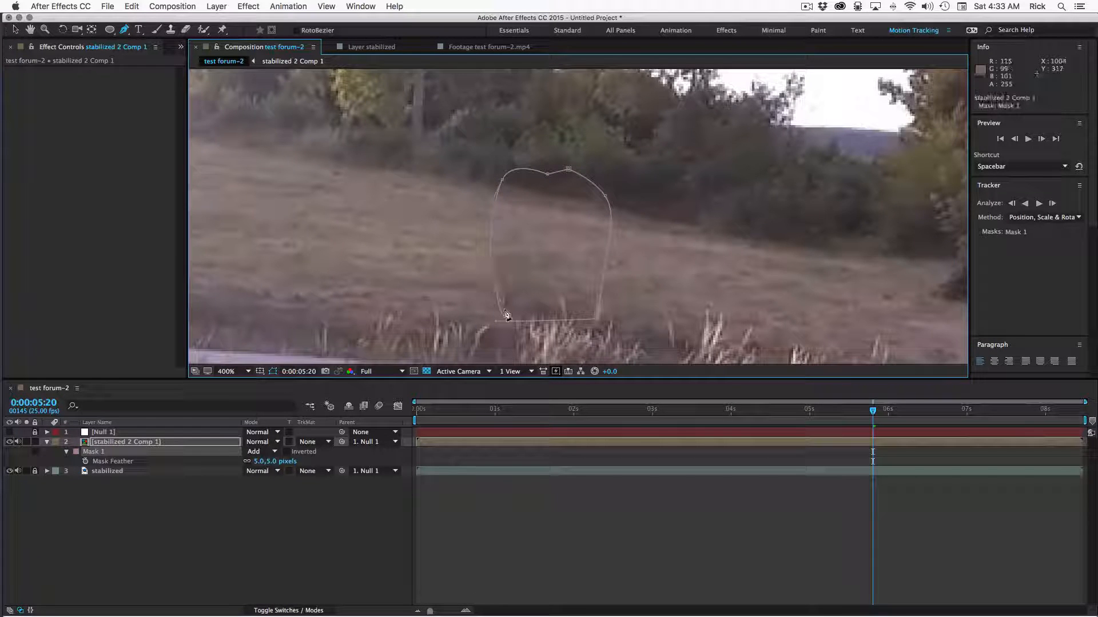
drag(516, 320, 516, 325)
drag(499, 302, 497, 304)
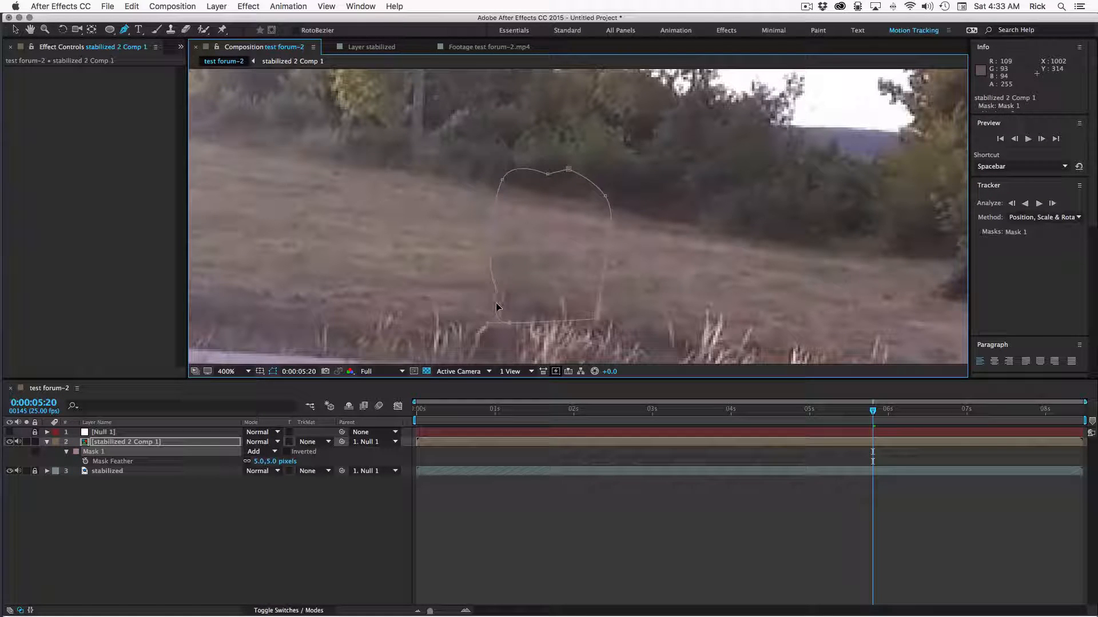
Step: Add Mask Path and Position keyframes to the pre-composed layer at 0:00:05:20
click(756, 446)
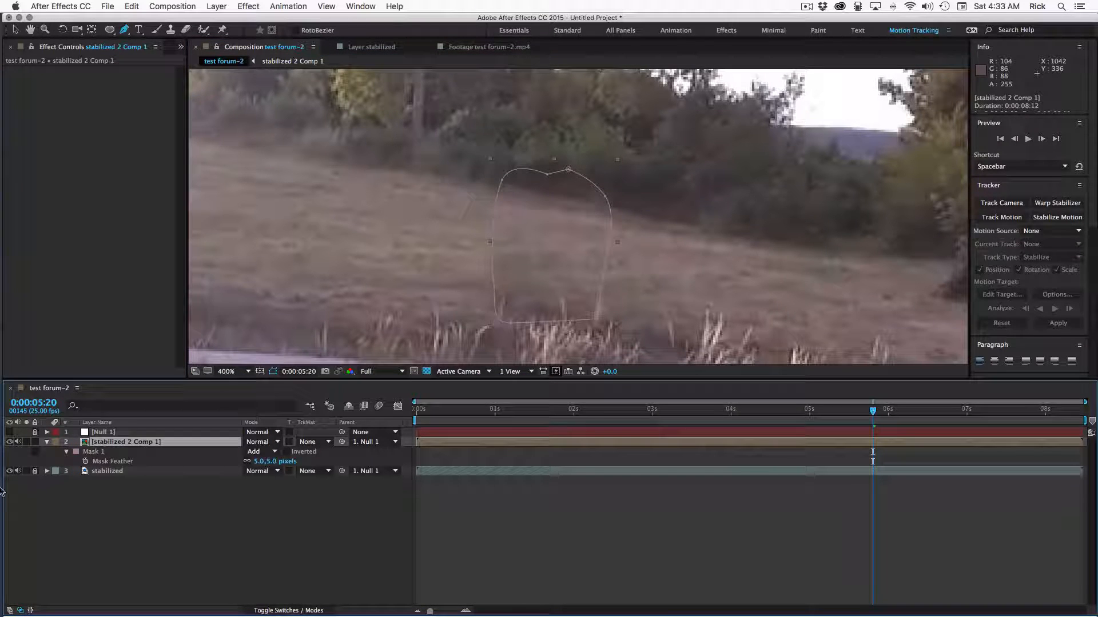
key(alt+m)
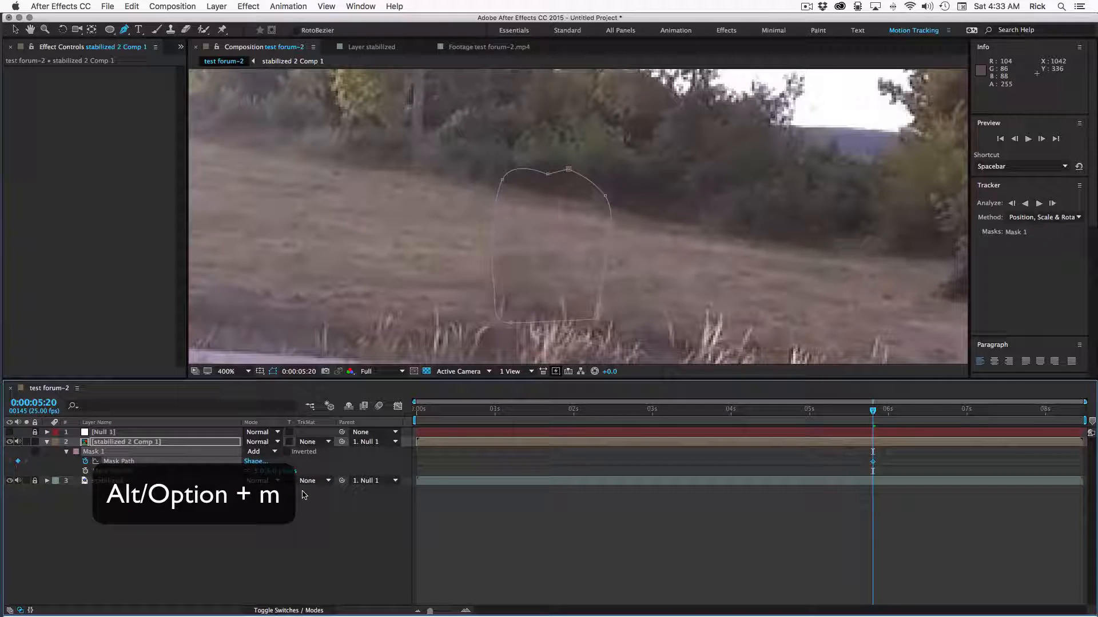
key(alt+p)
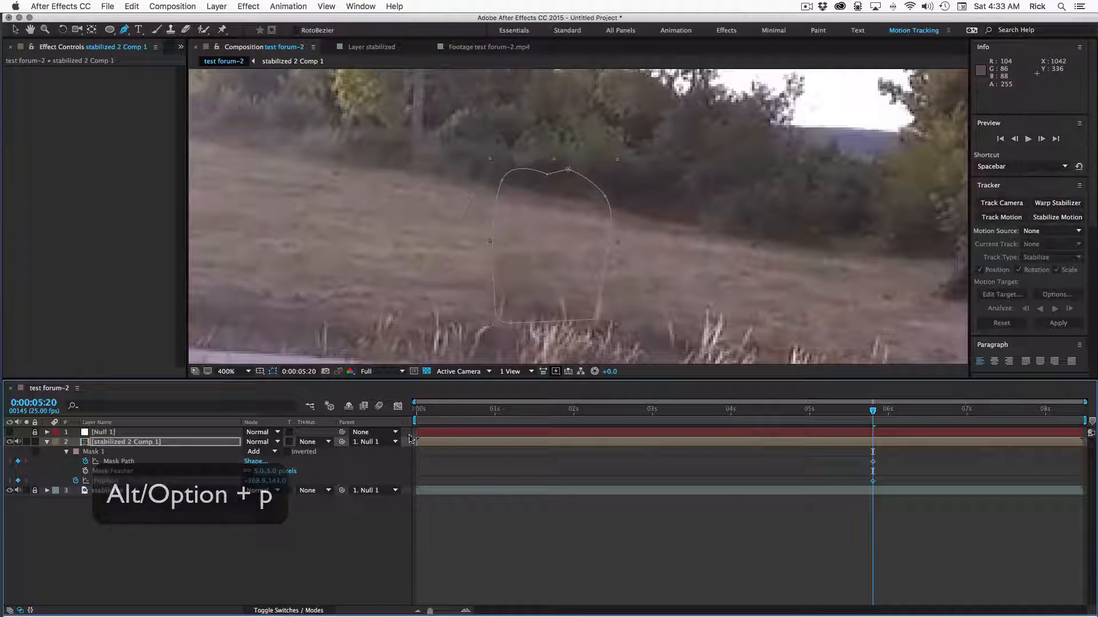
Step: Nudge the pre-composed layer down to a position of -368.9, 144.6 at 0:00:05:20
click(829, 444)
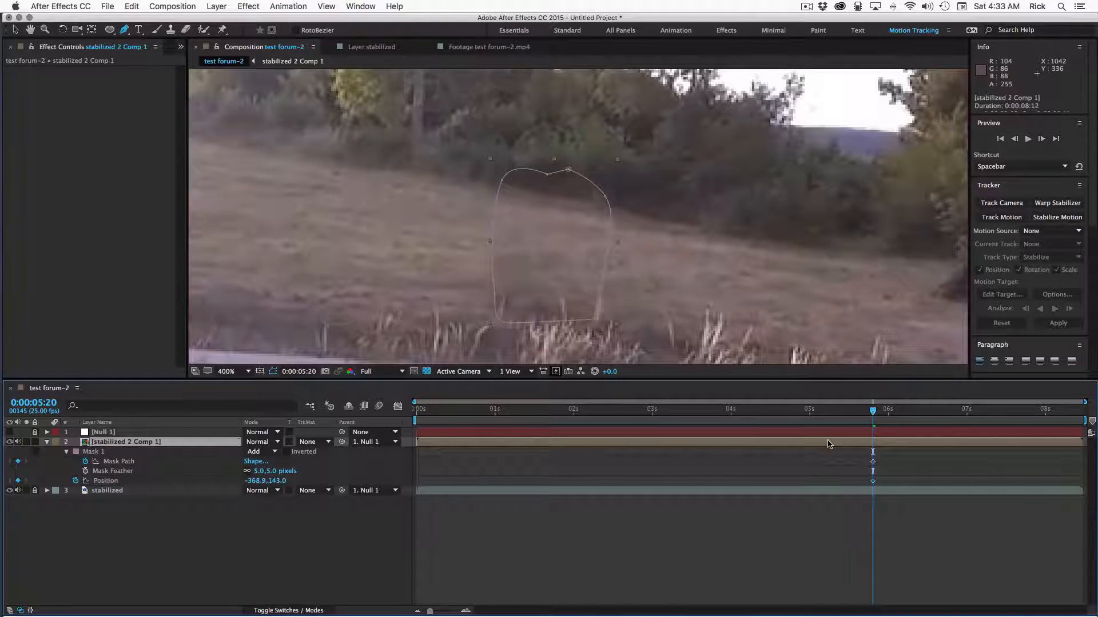
key(Down)
key(Down)
key(Down)
key(Down)
key(Down)
key(Down)
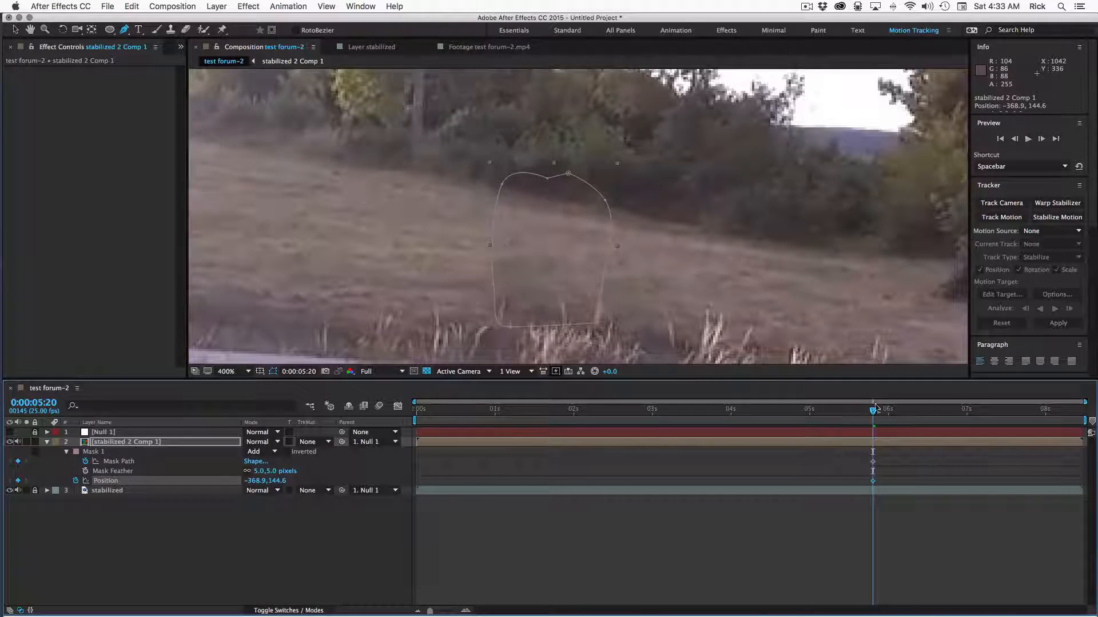
Step: At 0:00:02:00, change the mask's outline colour to blue and reshape the upper edge of the mask
drag(874, 410, 573, 420)
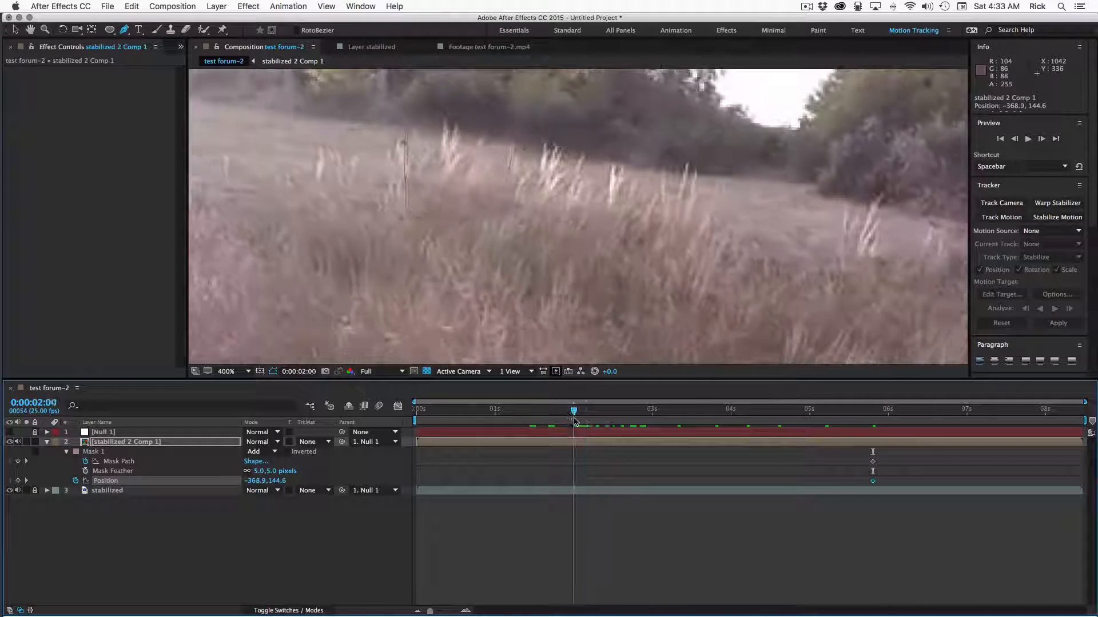
drag(569, 256, 657, 321)
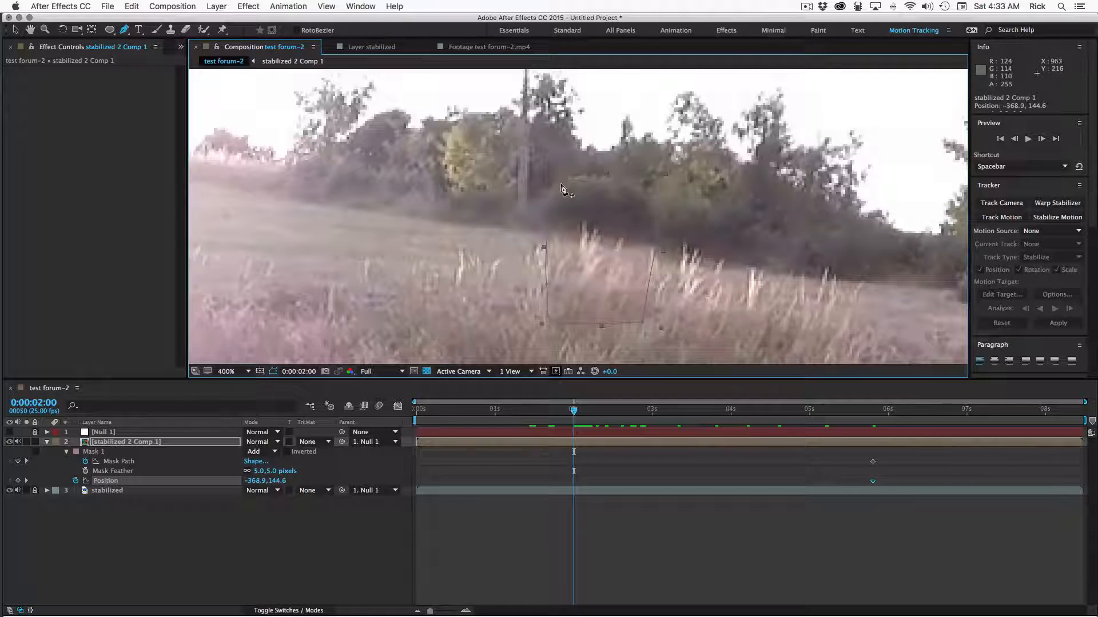
click(76, 452)
click(188, 150)
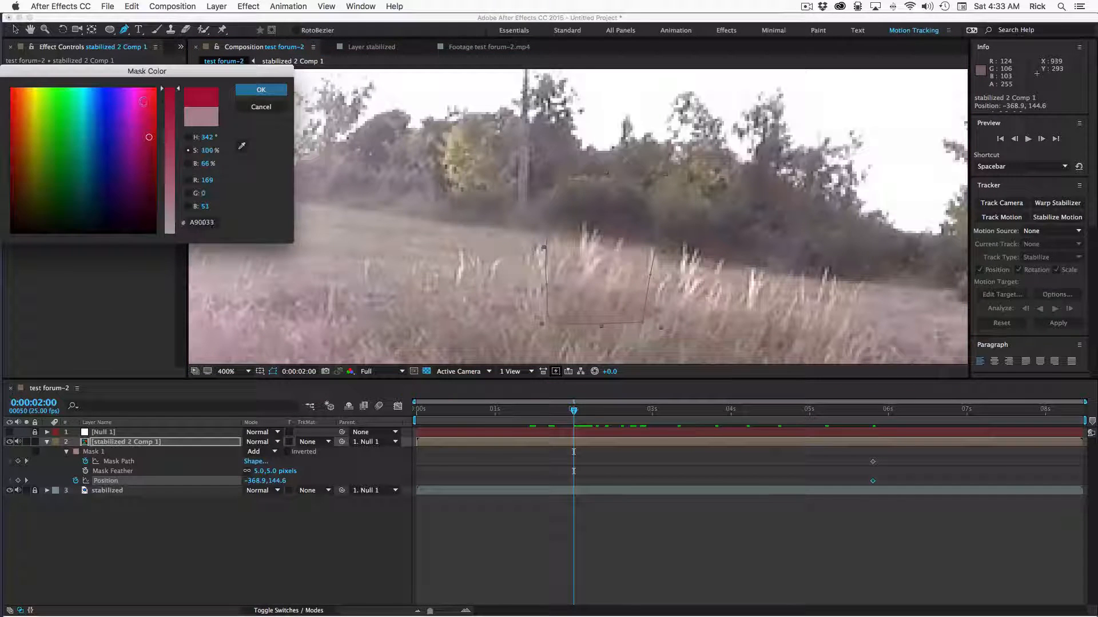
click(104, 86)
click(261, 89)
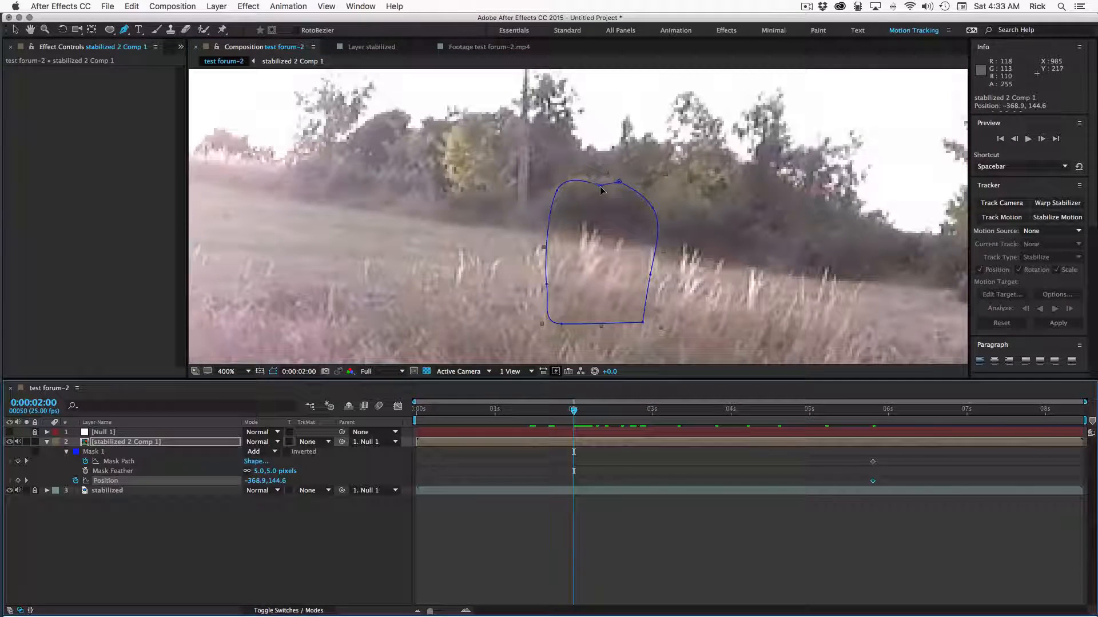
drag(600, 186, 553, 190)
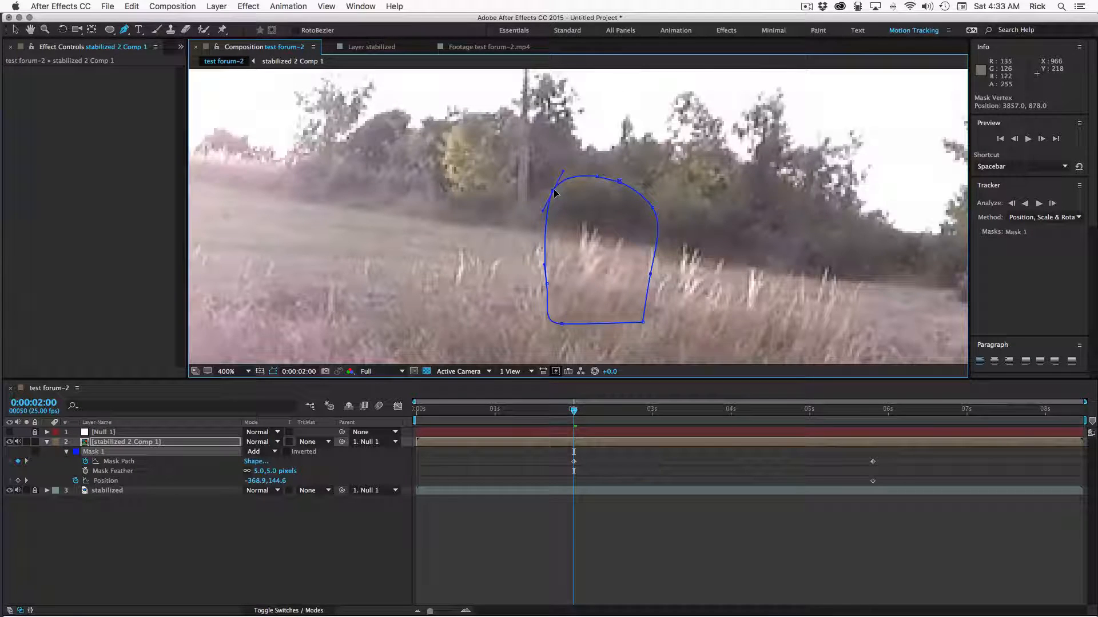
Step: At the first frame, keyframe the mask path and nudge the pre-composed layer down to a position of -368.9, 145.3
drag(538, 411, 417, 407)
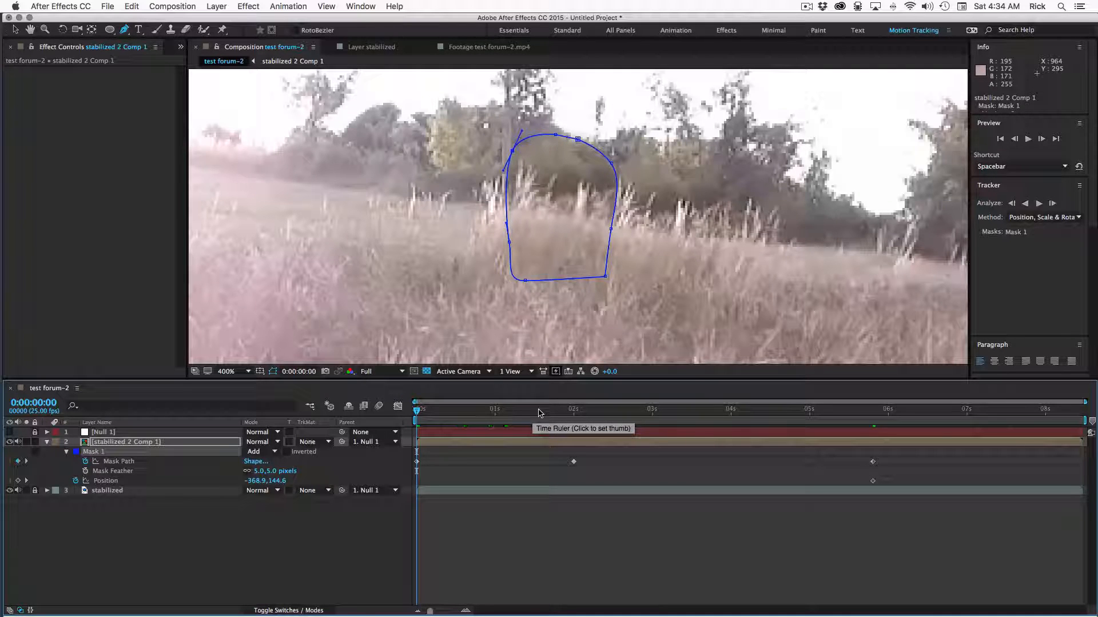
click(517, 443)
key(Down)
key(Down)
key(Down)
key(Down)
key(Down)
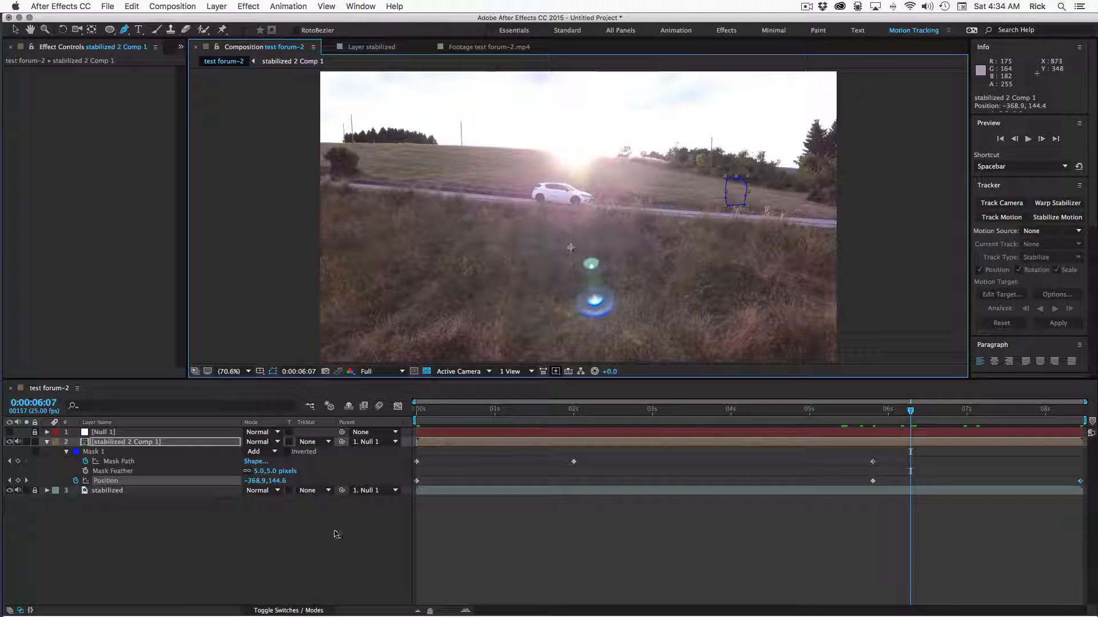
Step: Play the composition from the first frame and examine the masked area around 0:00:06:21 with the layer deselected
click(263, 558)
drag(910, 411, 341, 412)
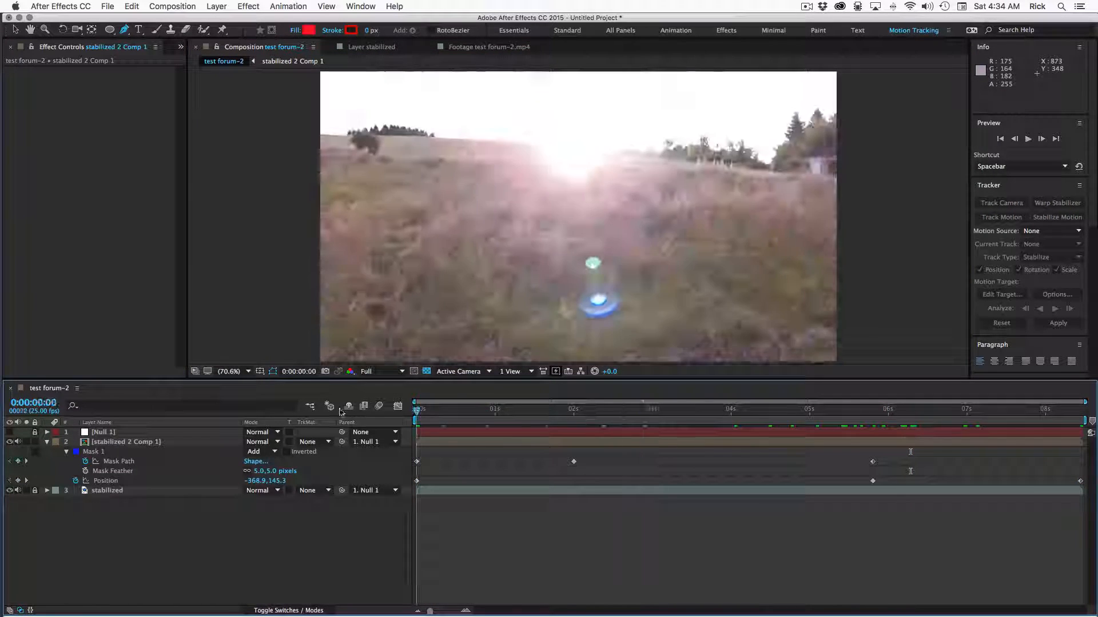
key(space)
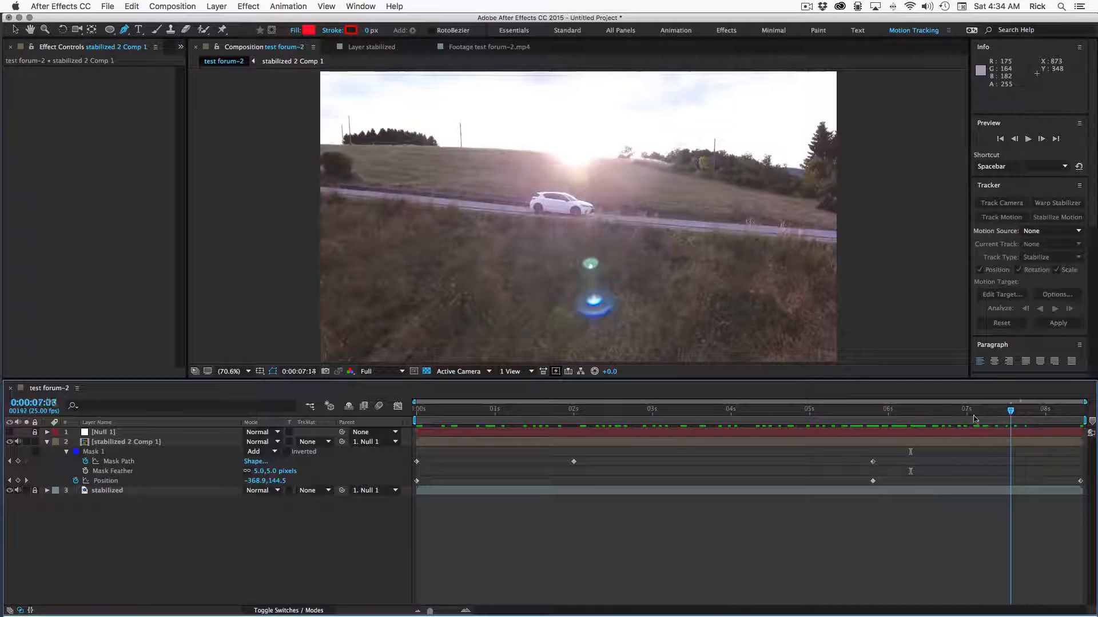
key(space)
click(919, 443)
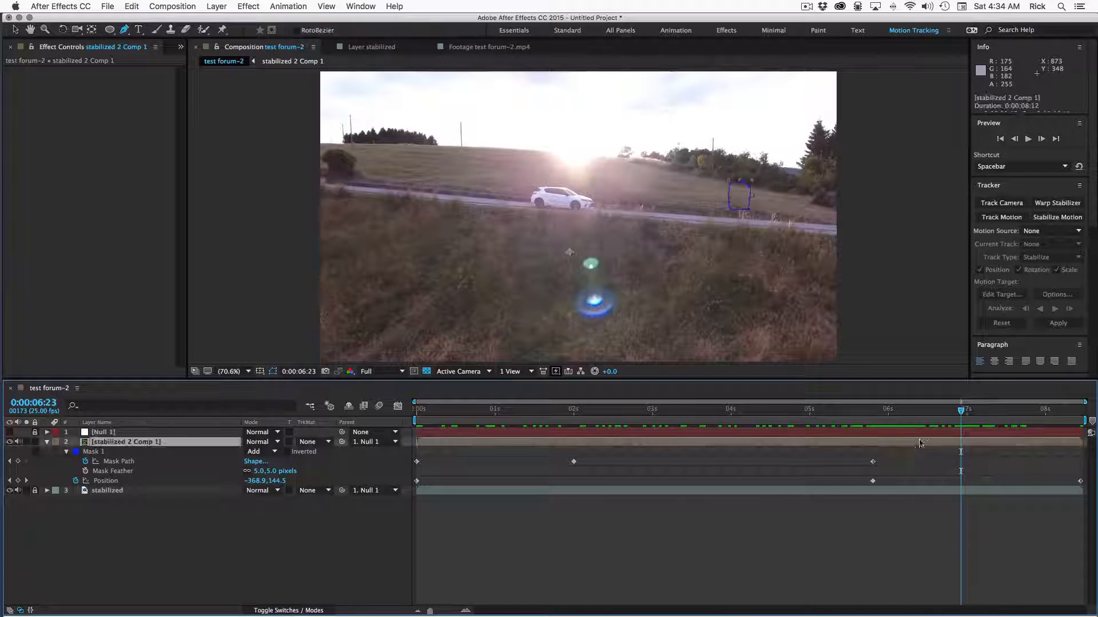
key(Page_Up)
key(Page_Up)
click(893, 547)
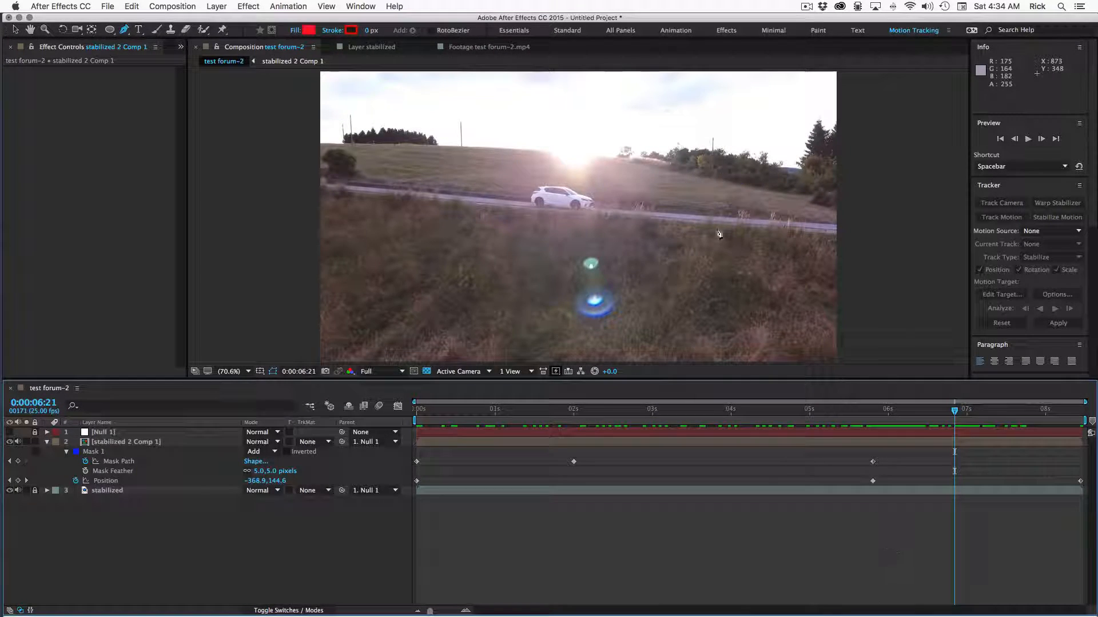